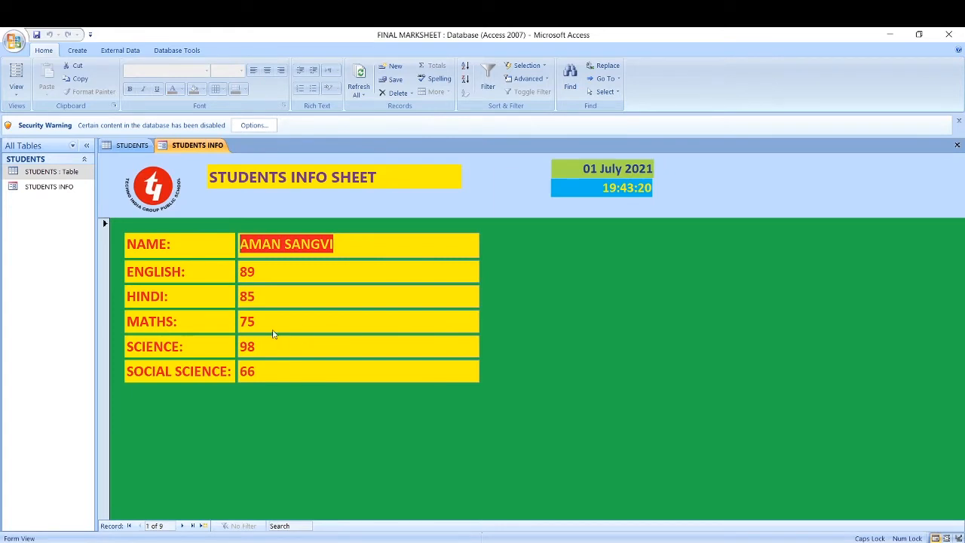
Step: Switch between the STUDENTS INFO form and the STUDENTS table, ending on the nine-student marks datasheet
click(132, 146)
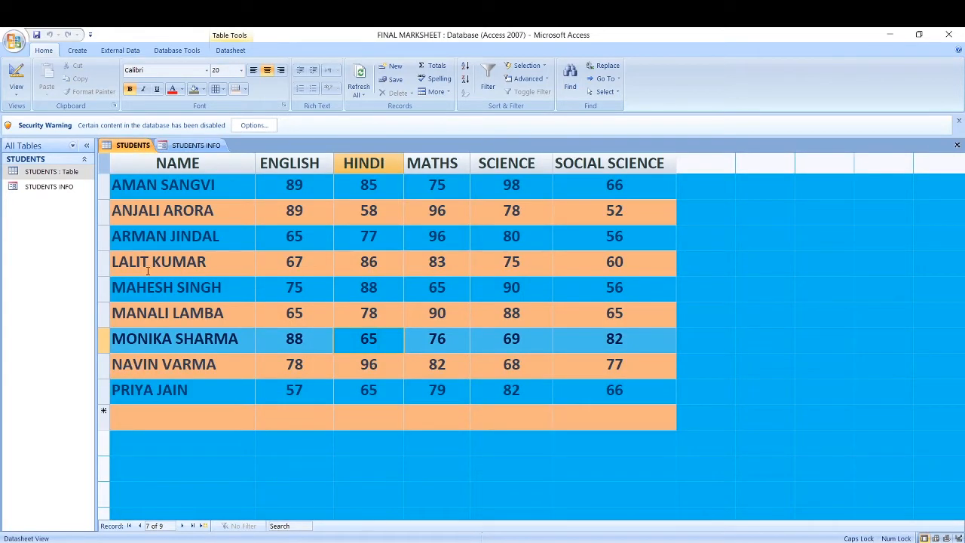
click(180, 146)
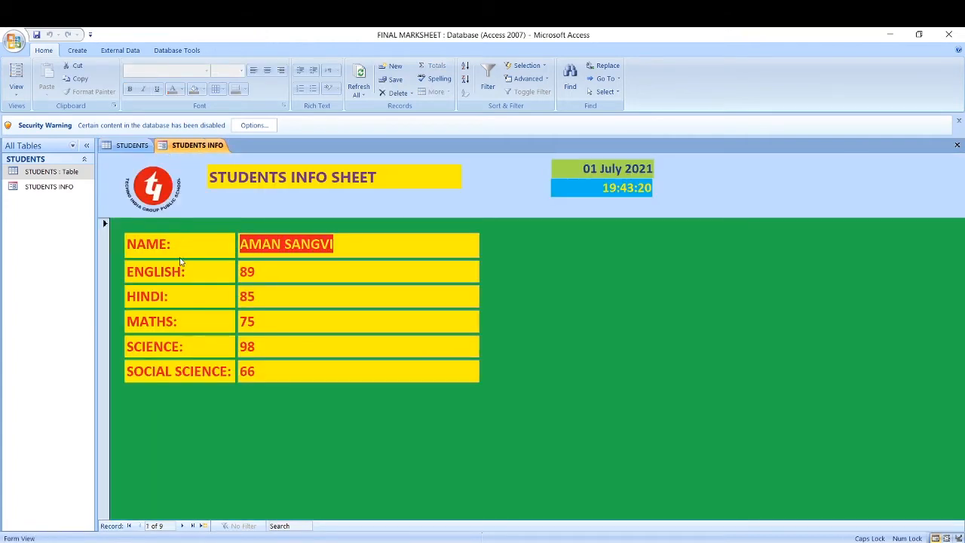
click(133, 146)
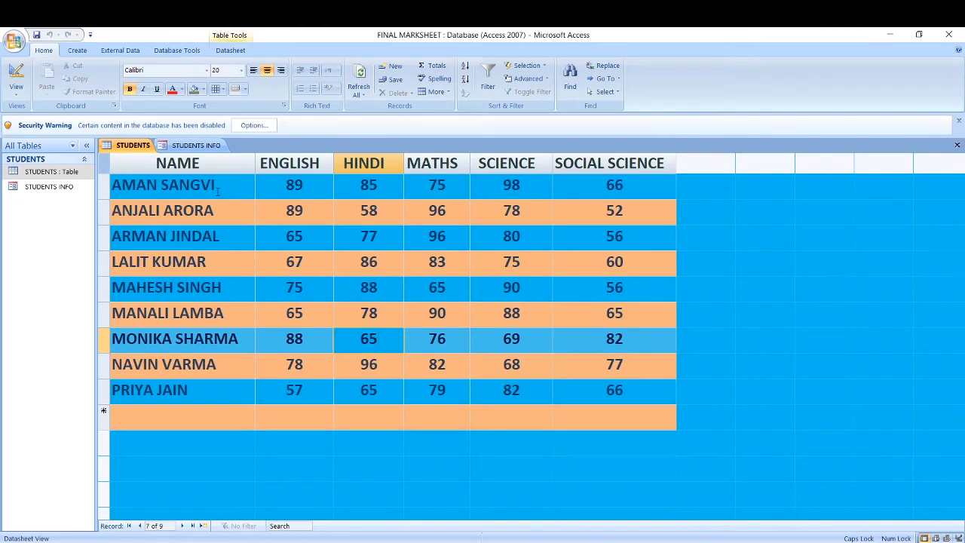
click(196, 146)
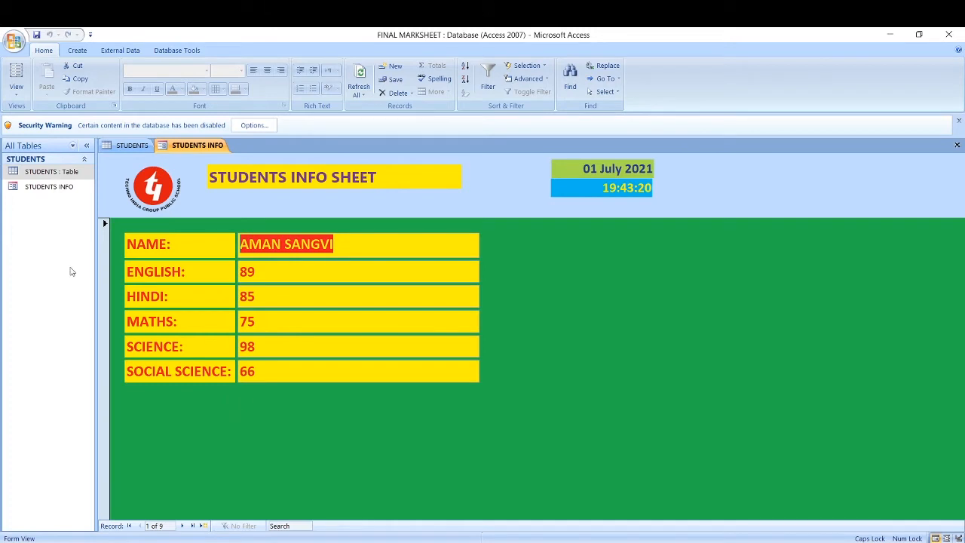
click(125, 145)
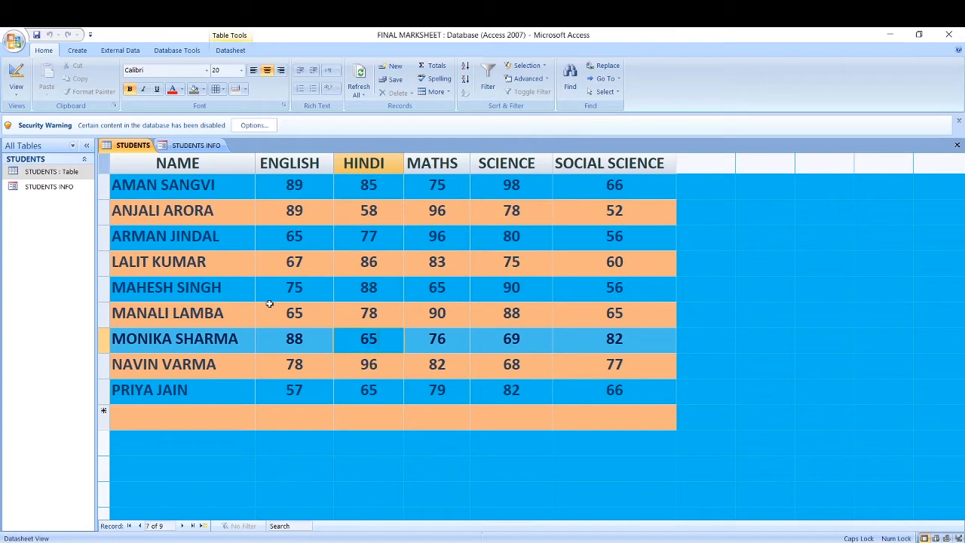
click(197, 145)
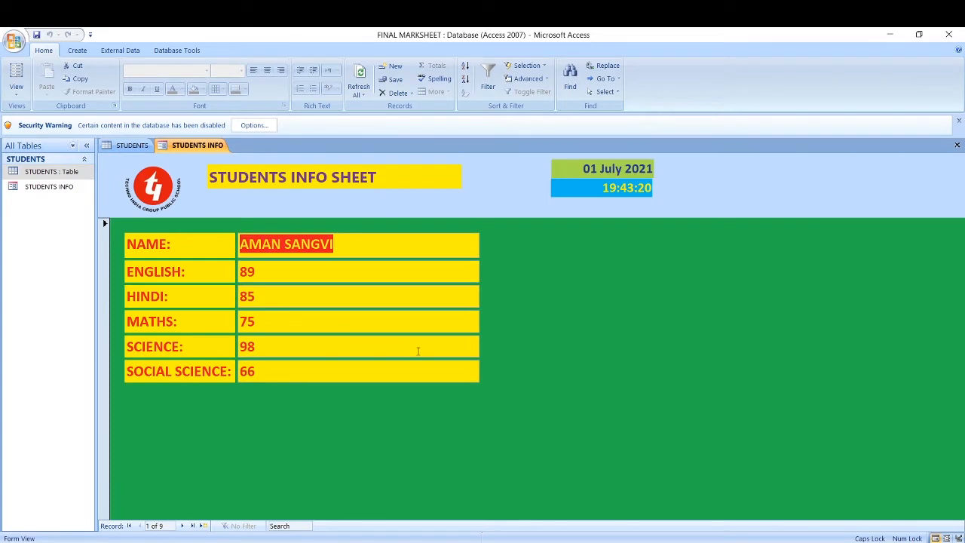
click(117, 147)
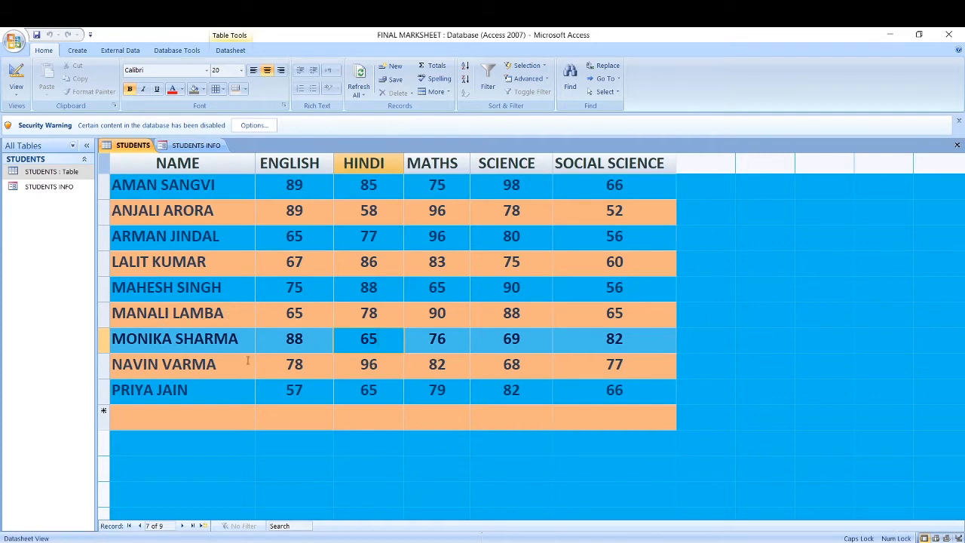
click(208, 146)
Step: In the DEMO_FINAL MARKSHEET - Copy database, build a new form from the STUDENTS table
mouse_move(609, 540)
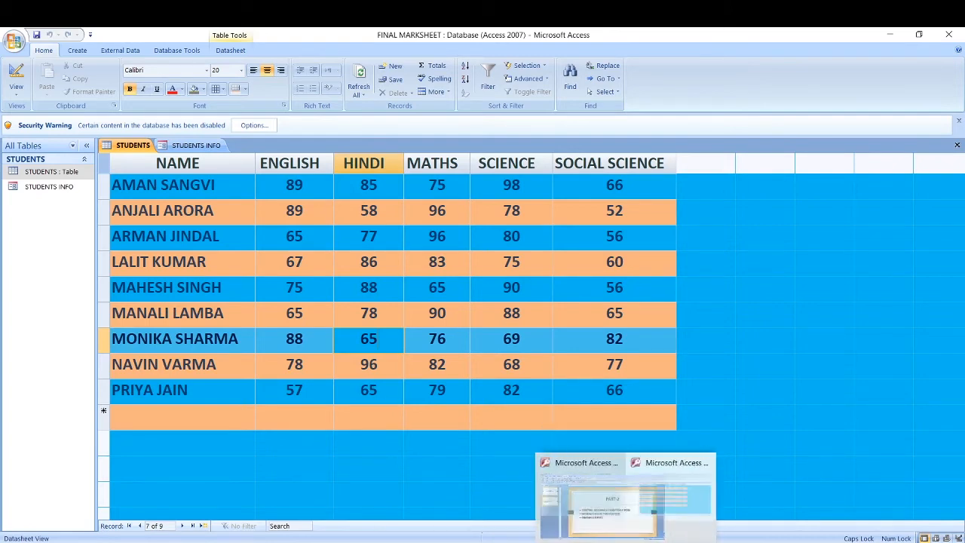
click(540, 494)
click(295, 165)
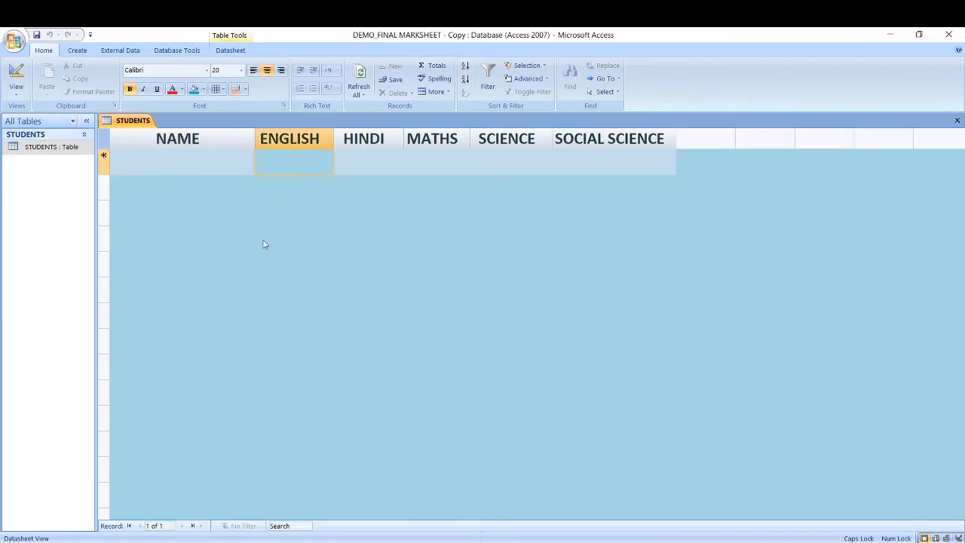
click(200, 166)
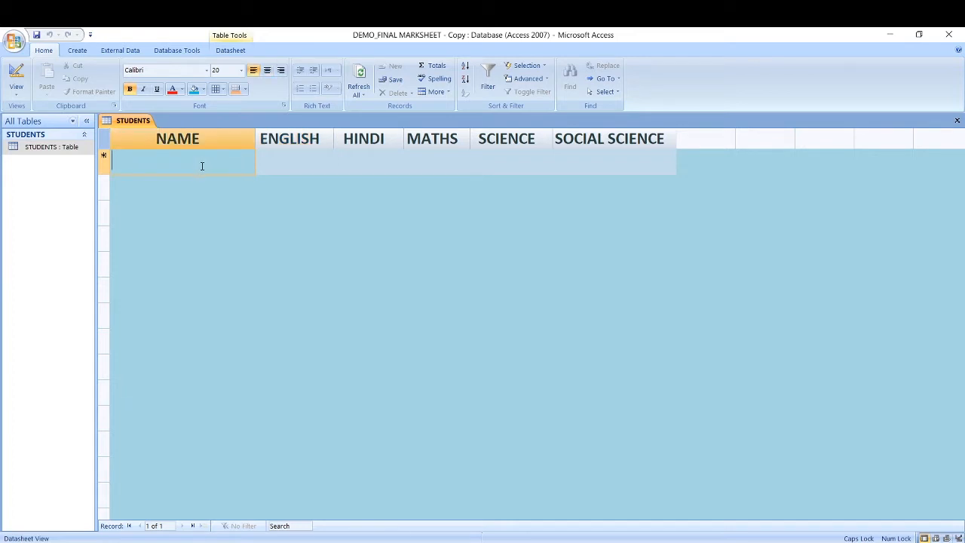
click(80, 52)
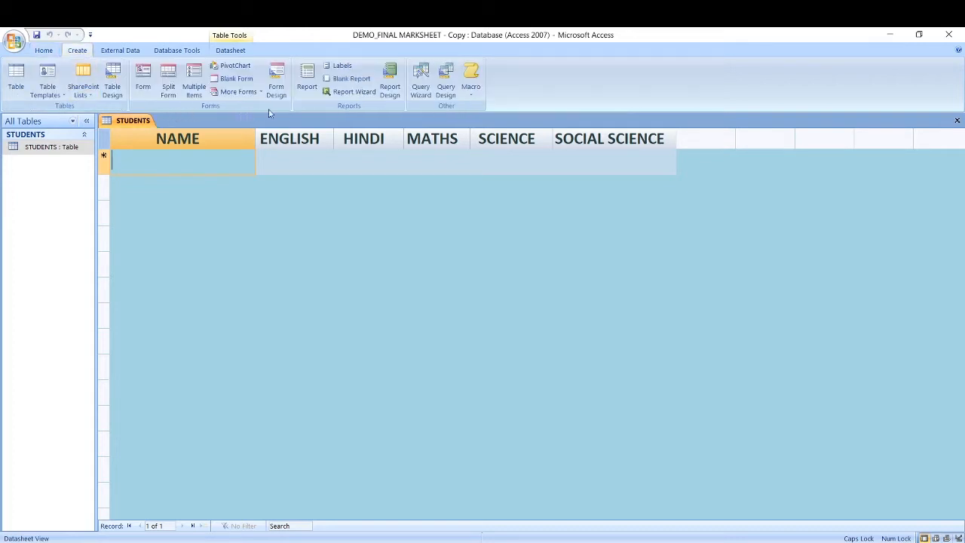
click(143, 79)
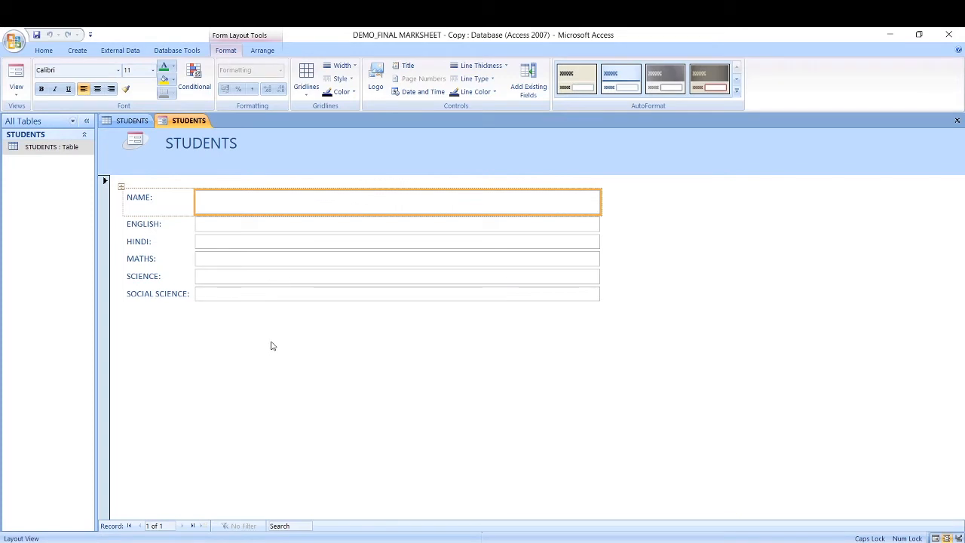
click(16, 95)
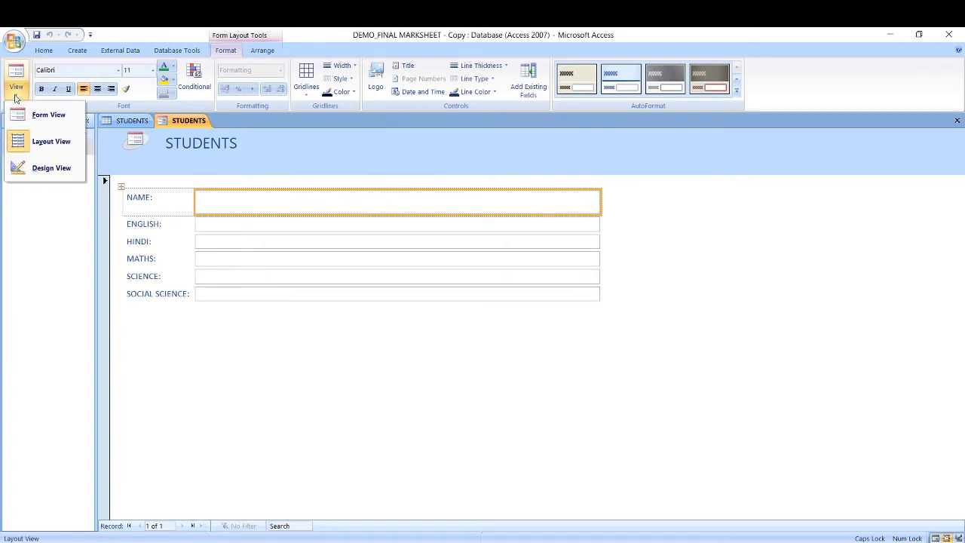
click(40, 146)
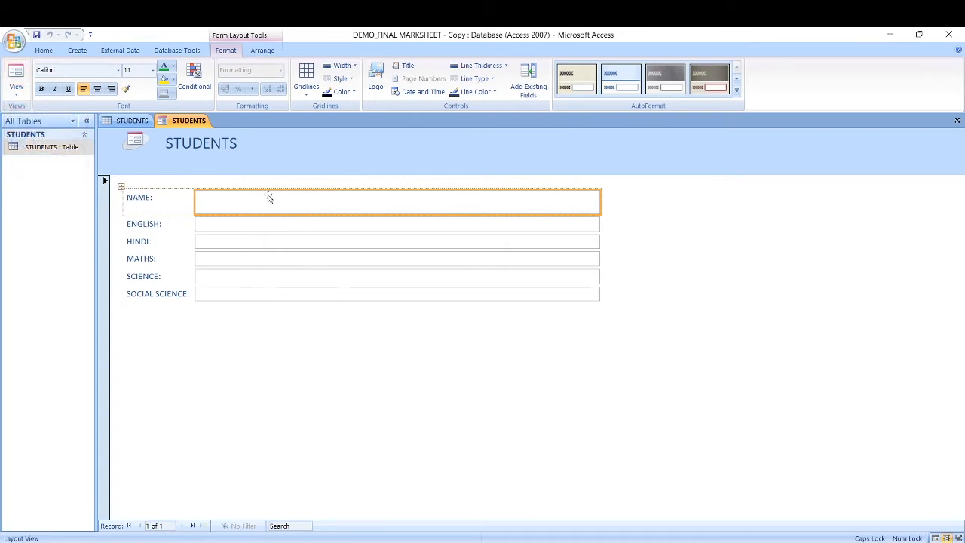
click(19, 94)
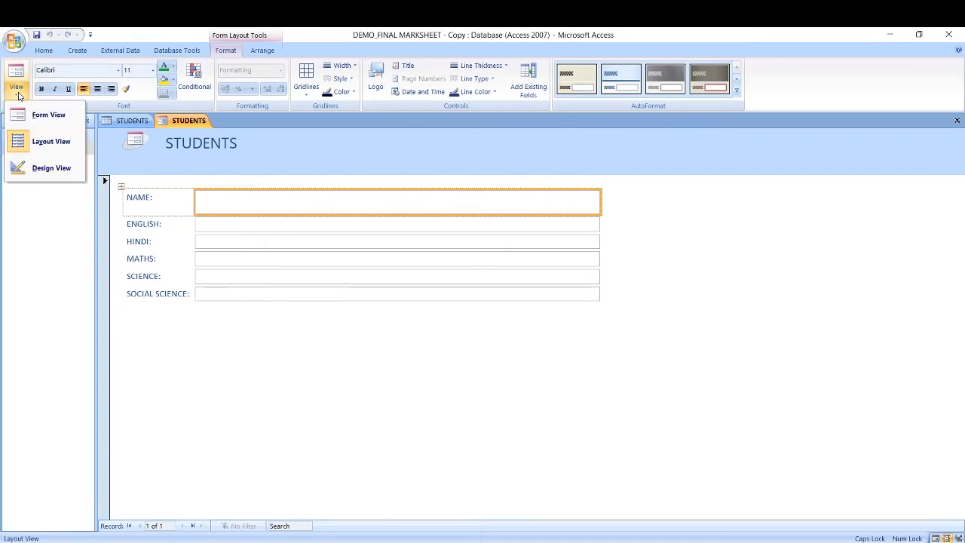
click(43, 170)
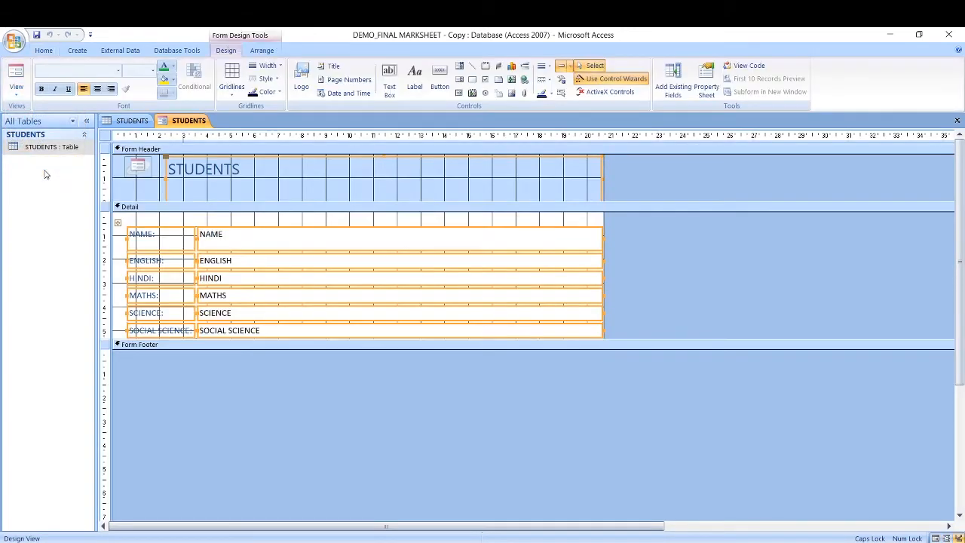
click(18, 94)
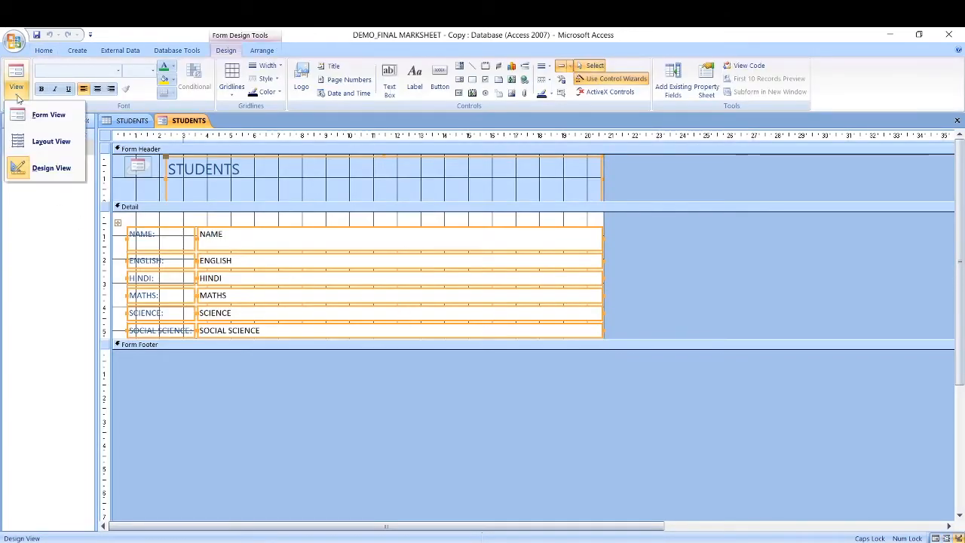
click(39, 145)
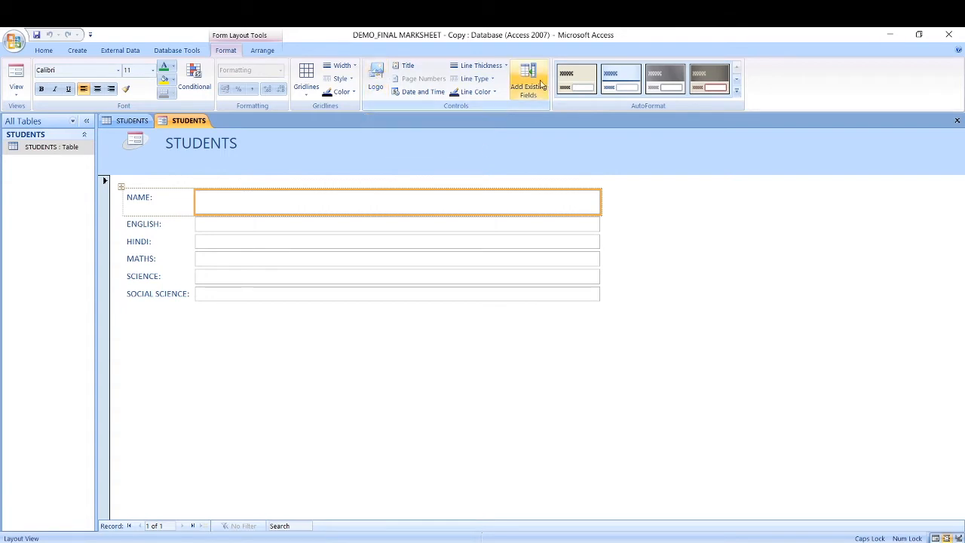
Step: Insert the TIGPS picture from the Desktop as the header logo and enlarge it
click(376, 73)
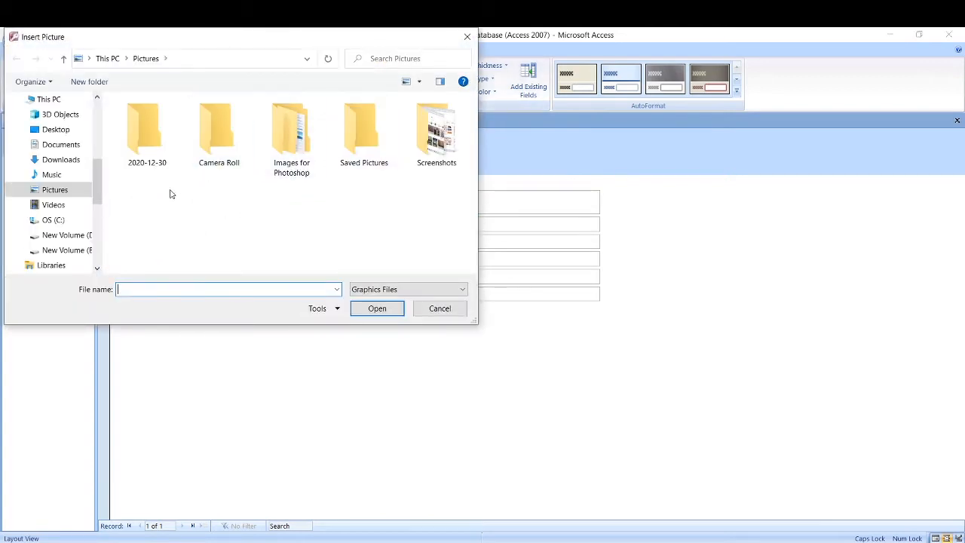
scroll(97, 192, up, 1)
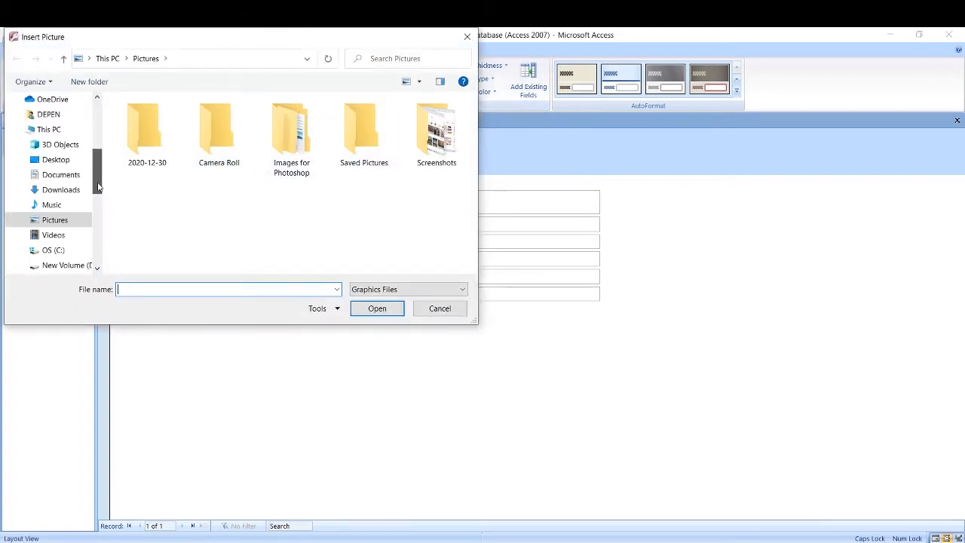
click(59, 160)
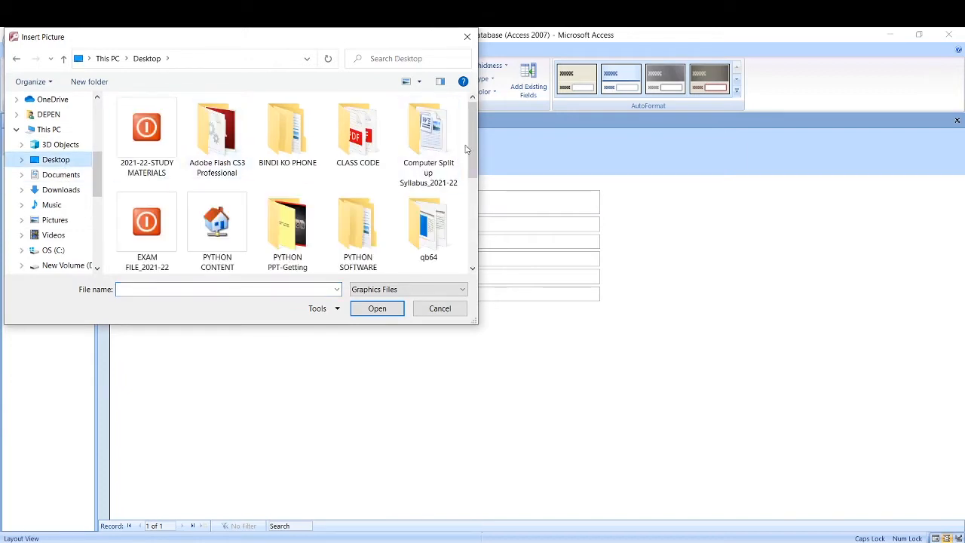
drag(470, 149, 468, 215)
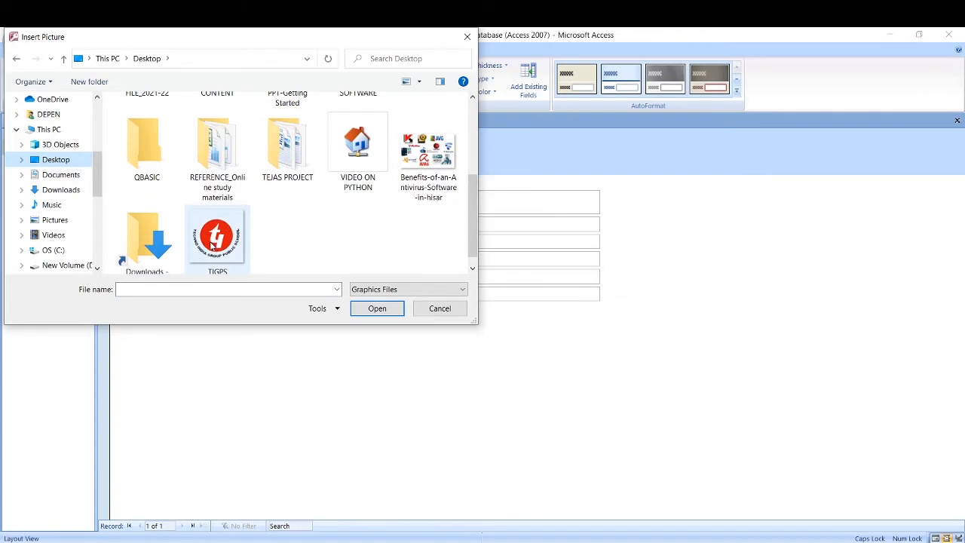
click(213, 240)
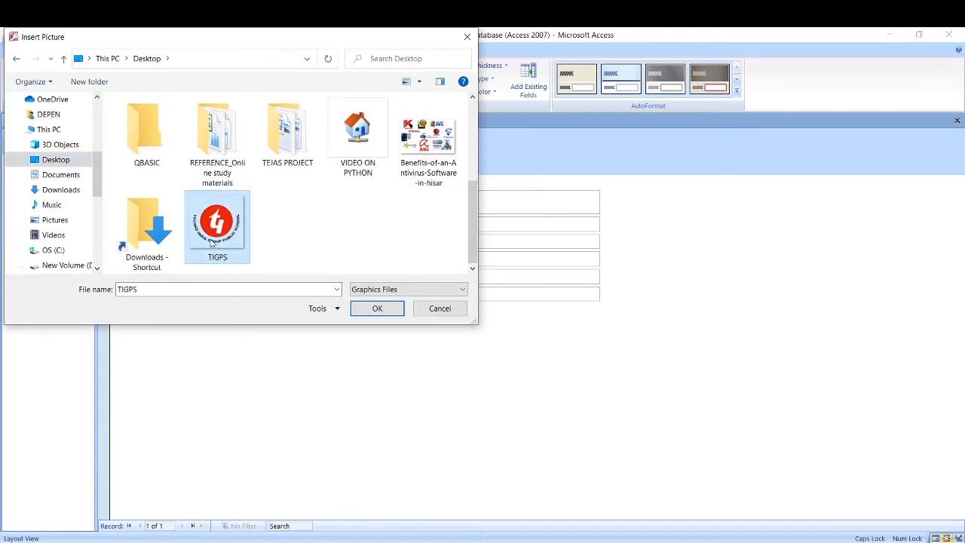
click(376, 317)
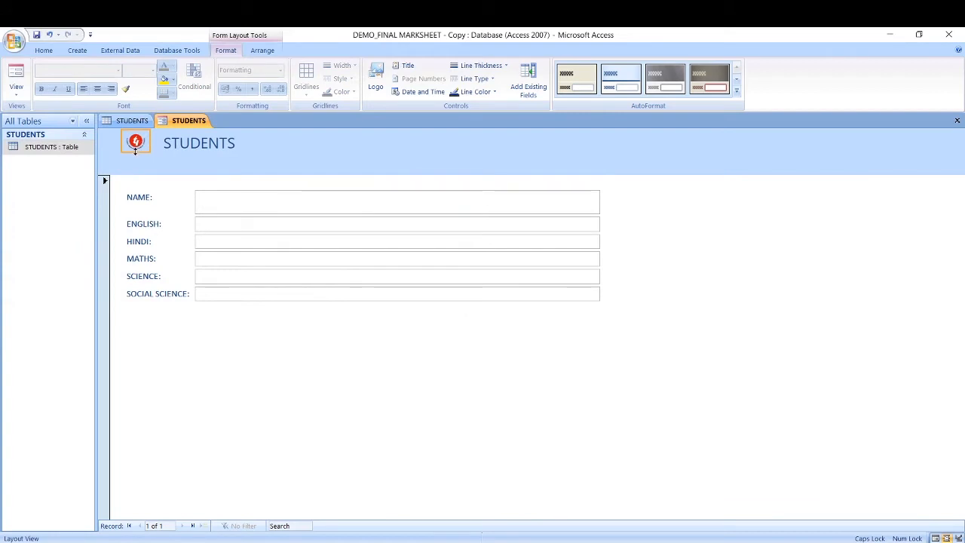
drag(135, 151, 184, 165)
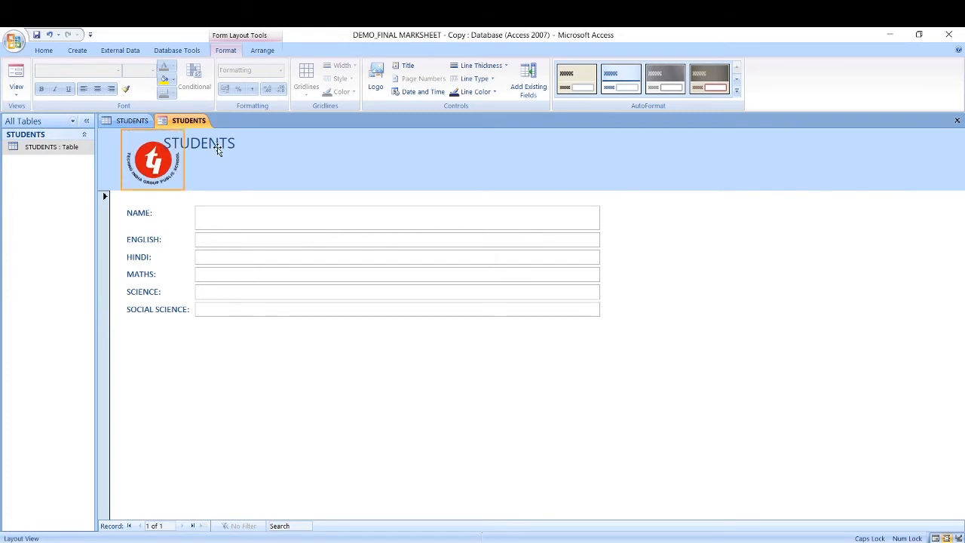
click(408, 67)
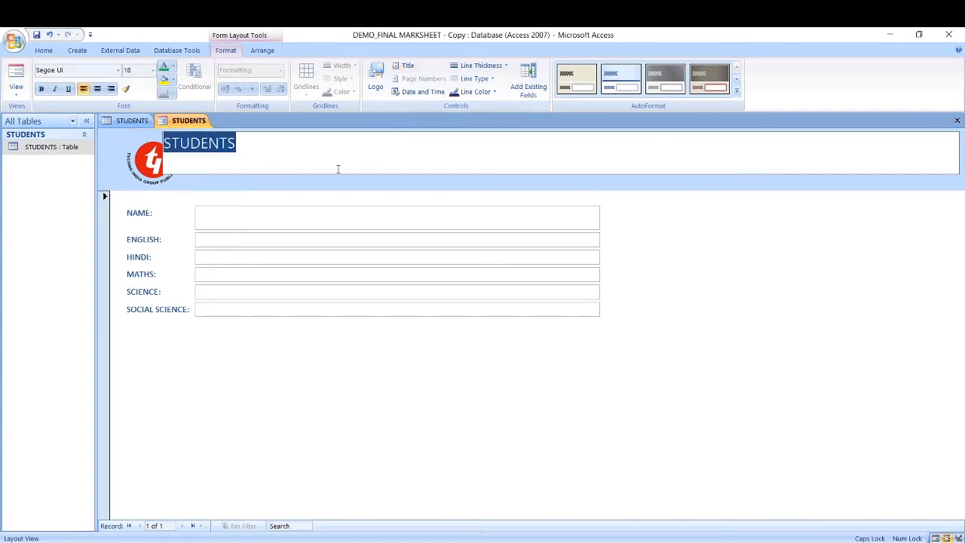
Step: Extend the title to 'STUDENTS INFORMATION SHEET', narrow its box, and shift it away from the logo
click(241, 145)
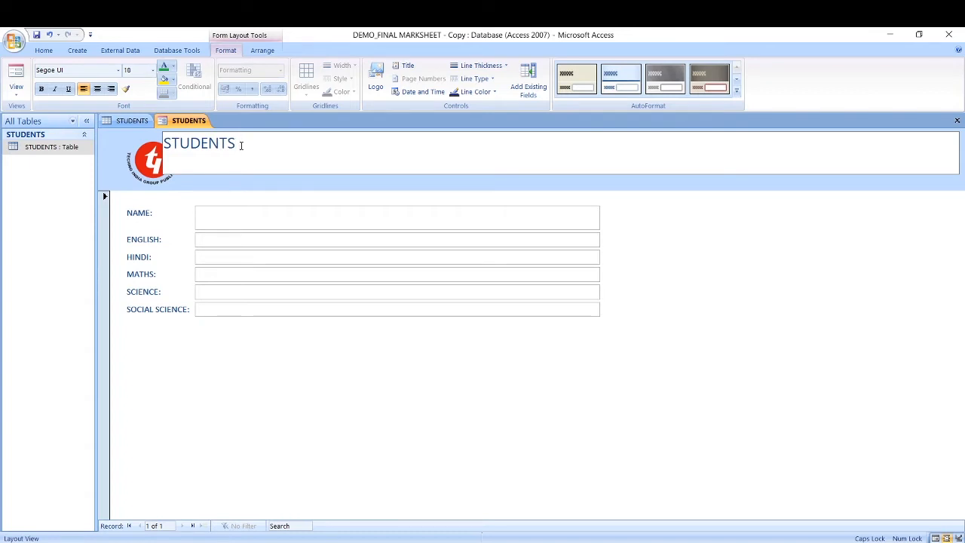
text(INFORMA)
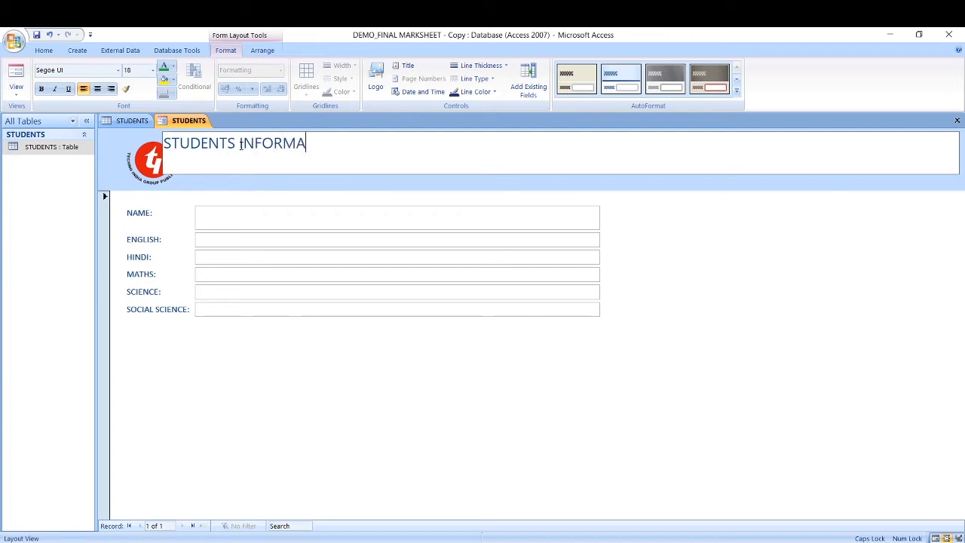
text(TION SHEET)
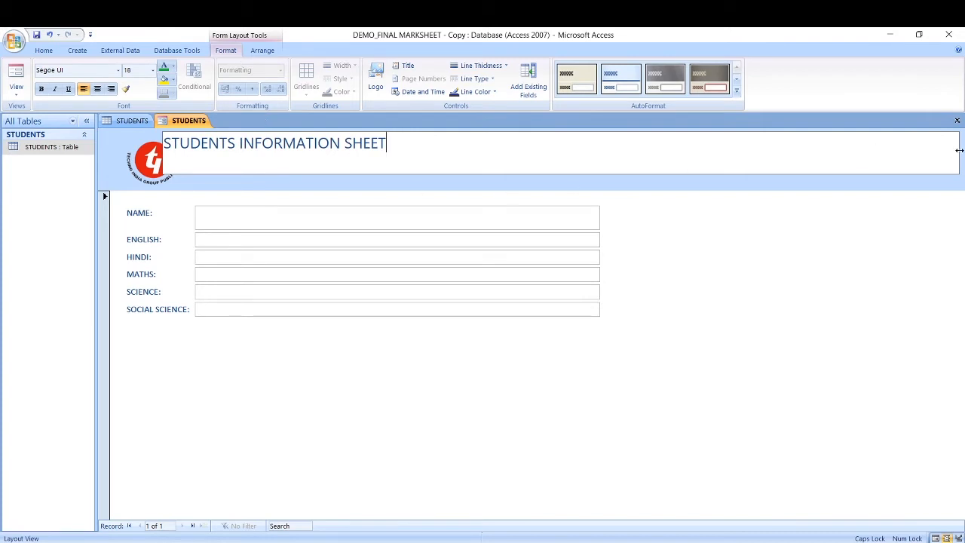
drag(959, 150, 489, 151)
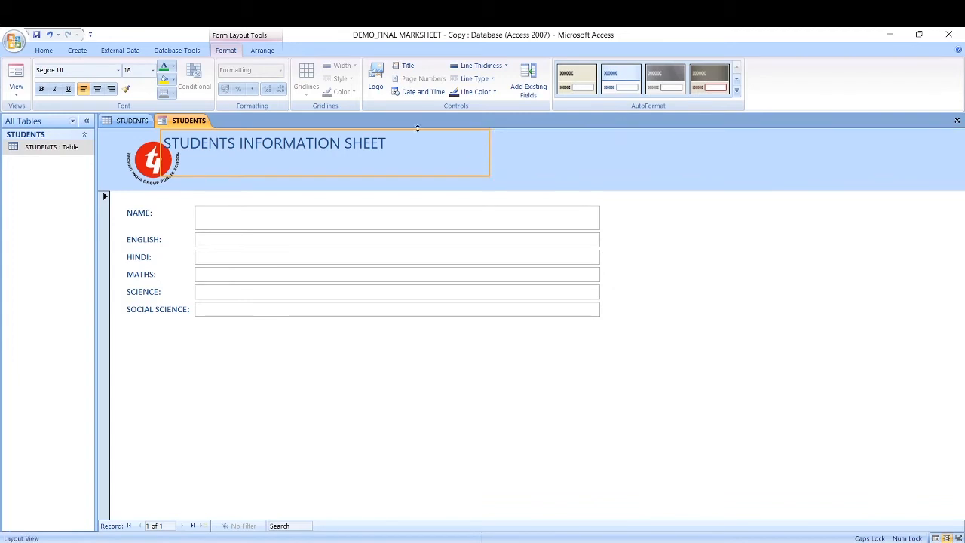
drag(419, 136, 448, 142)
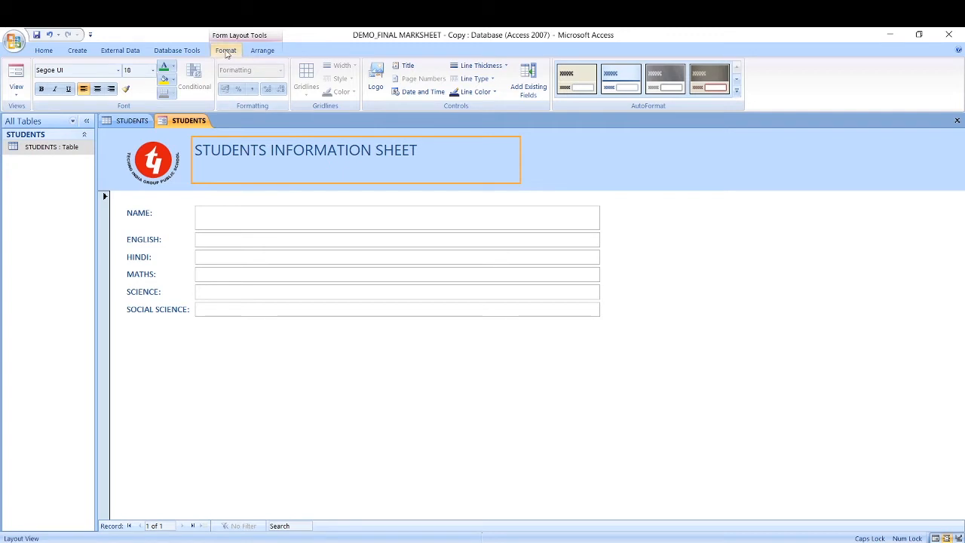
Step: Format the title red, bold, 24 pt Segoe UI and narrow its box to fit
click(173, 68)
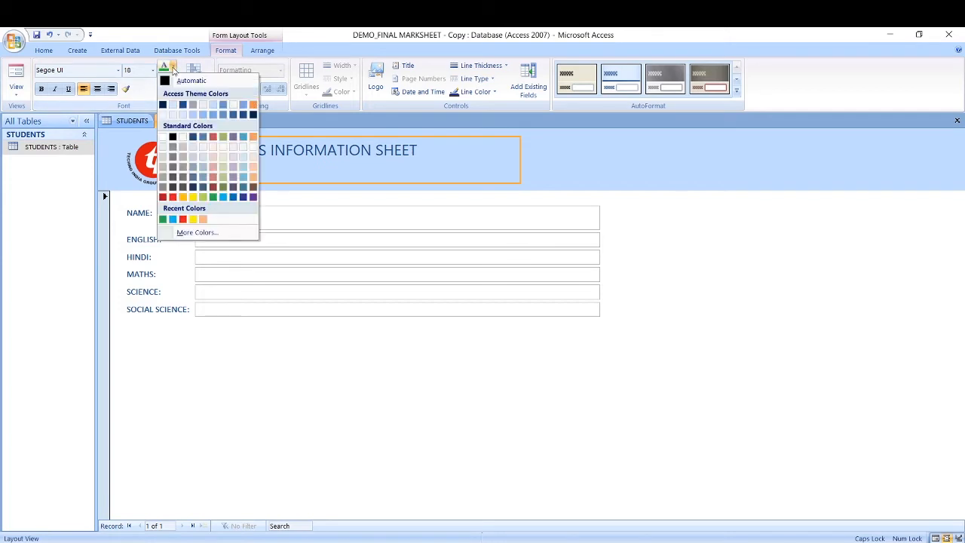
click(183, 218)
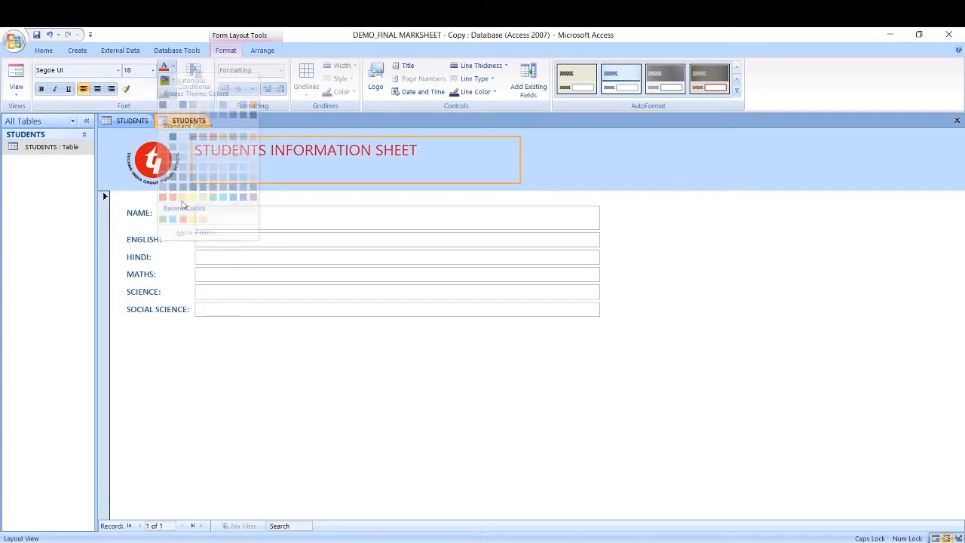
click(40, 89)
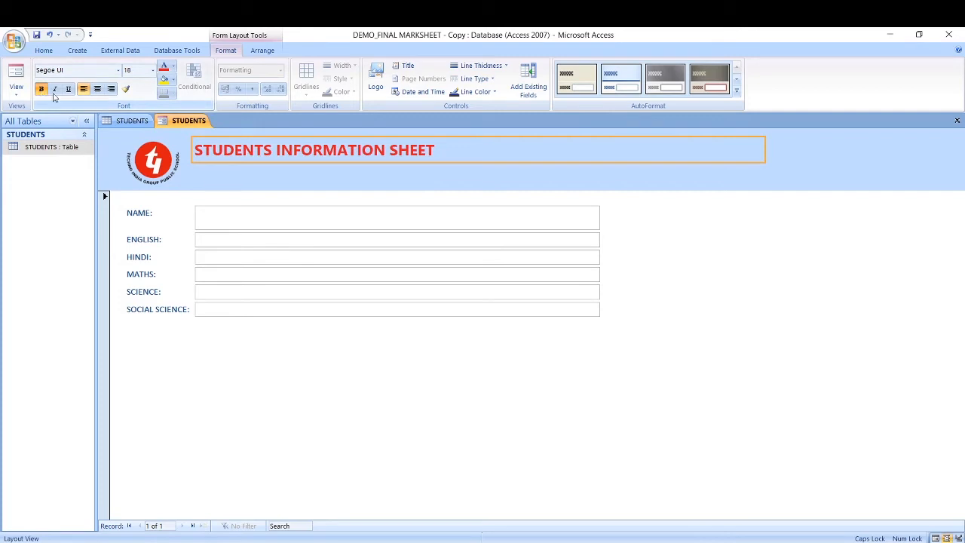
click(152, 70)
click(129, 193)
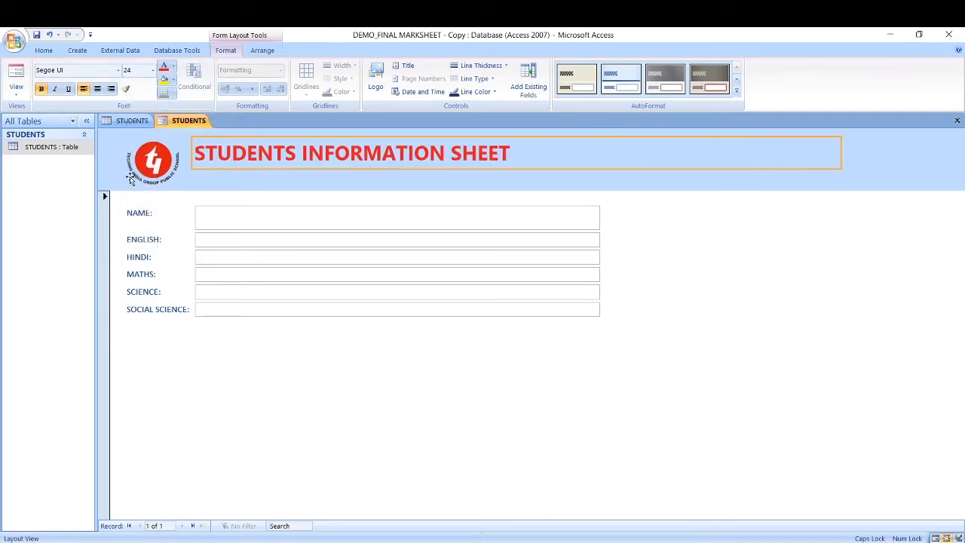
click(117, 70)
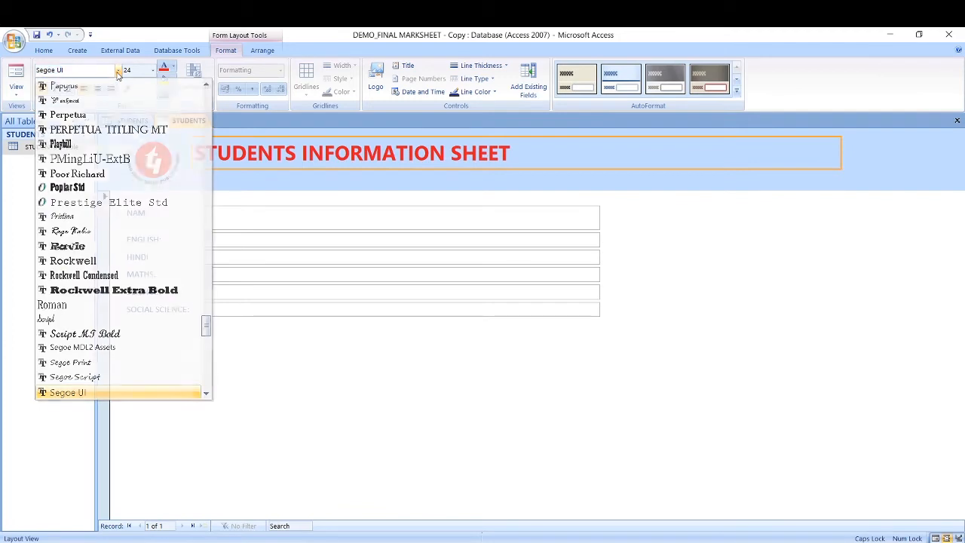
click(118, 70)
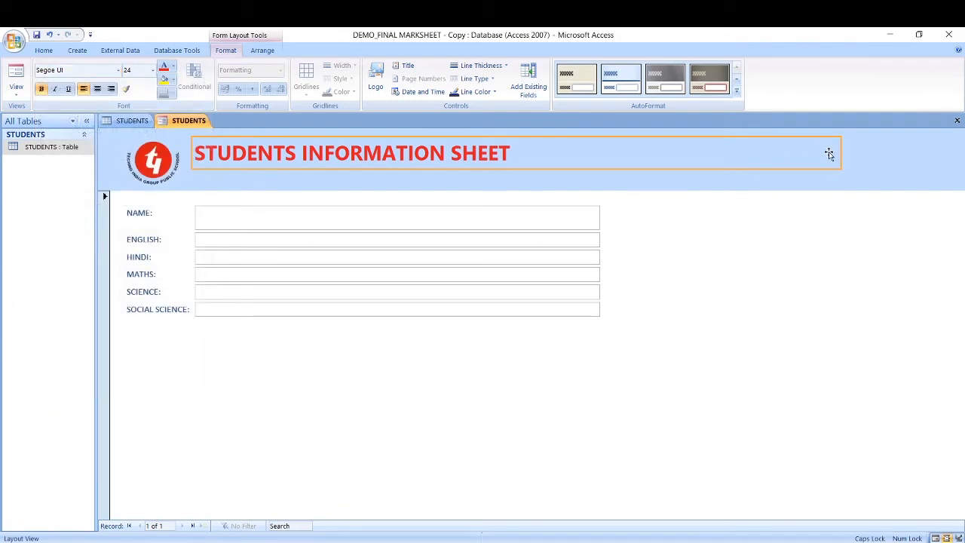
drag(840, 155, 555, 156)
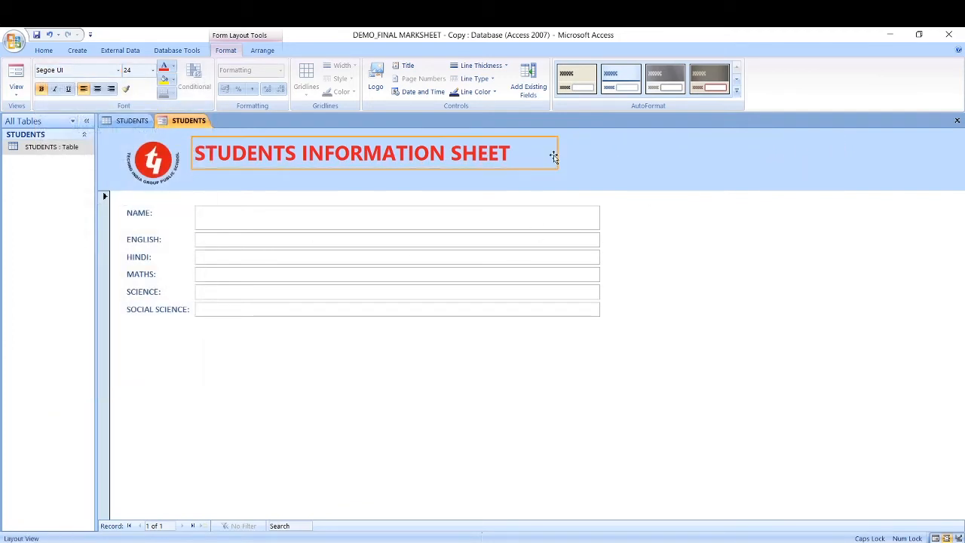
Step: Add the current date and time to the form header
click(407, 93)
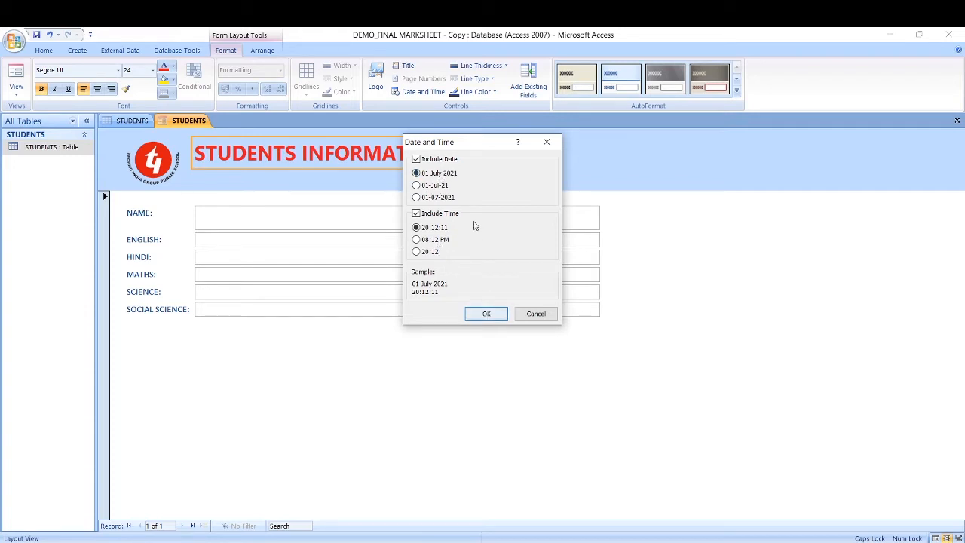
click(483, 313)
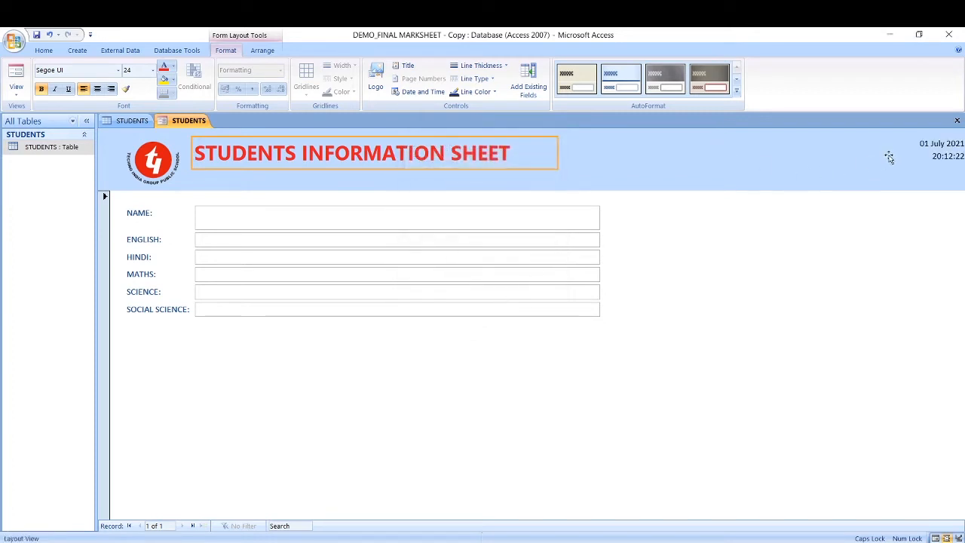
Step: Move the header date left and make it red, bold, 20 pt Berlin Sans FB Demi
click(927, 145)
drag(926, 143, 778, 145)
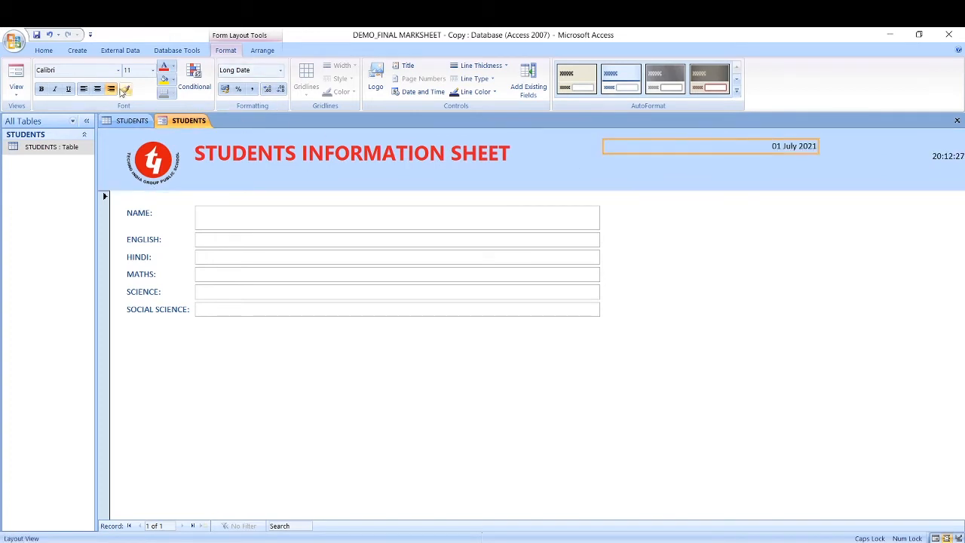
click(174, 67)
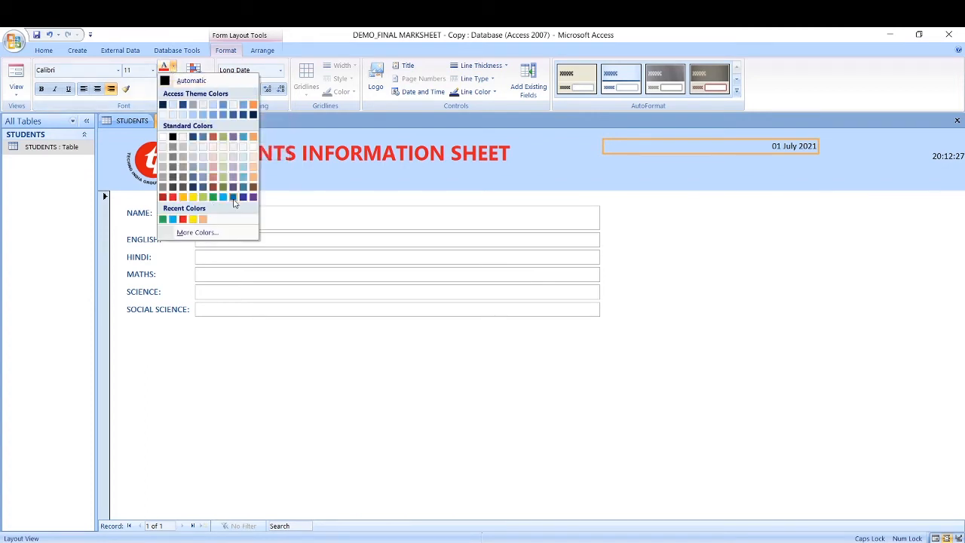
click(172, 197)
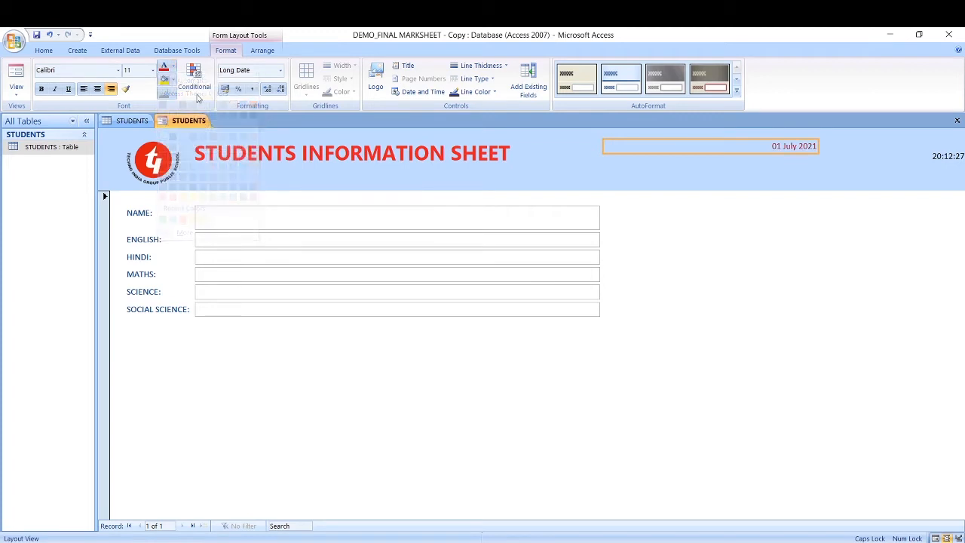
click(153, 71)
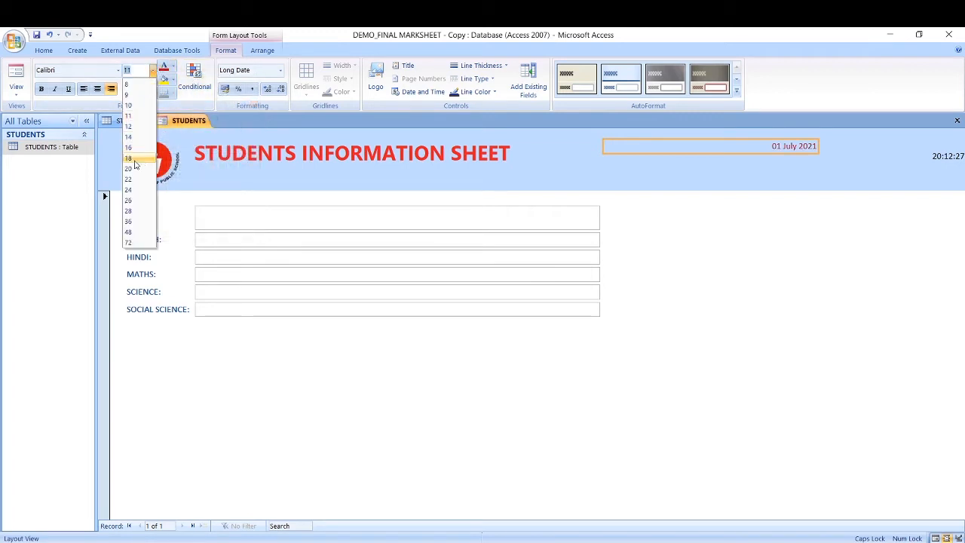
click(135, 159)
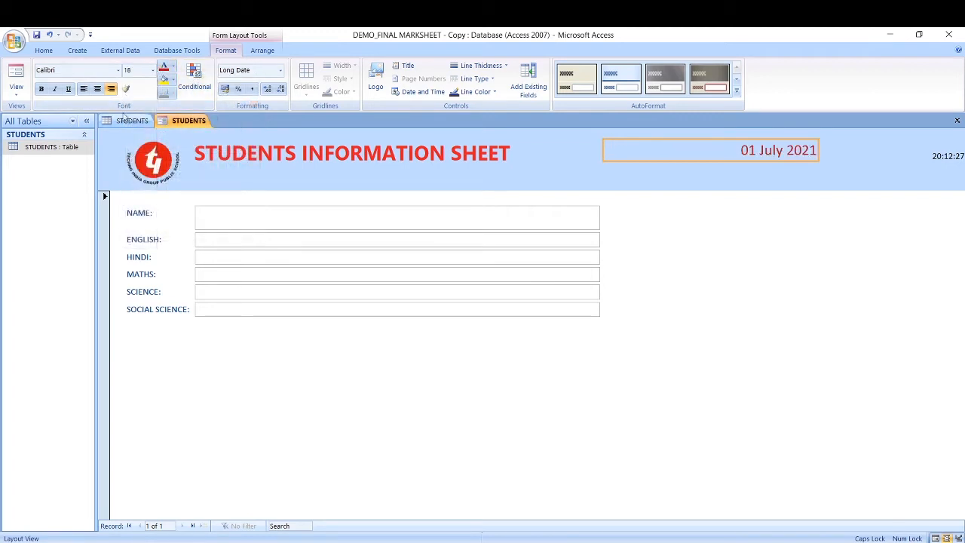
click(153, 71)
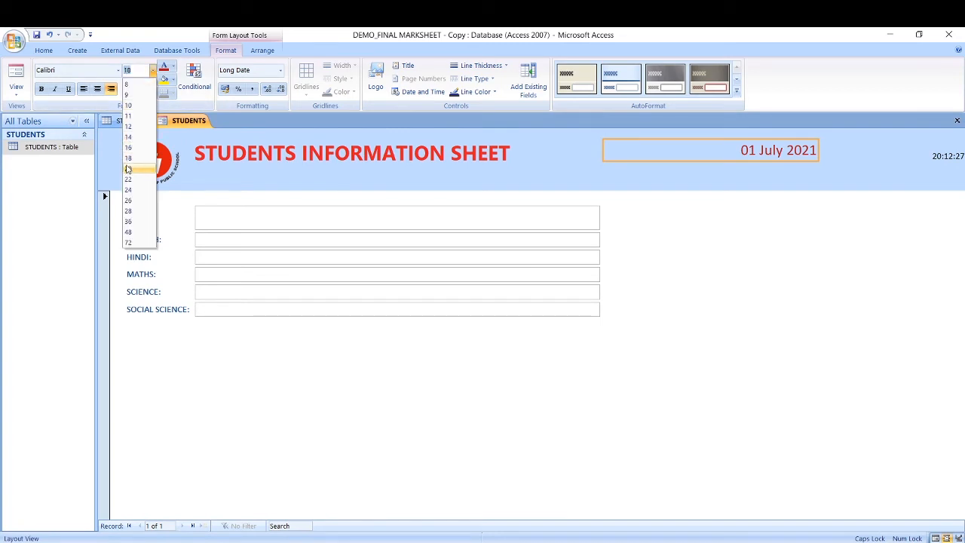
click(129, 167)
click(119, 70)
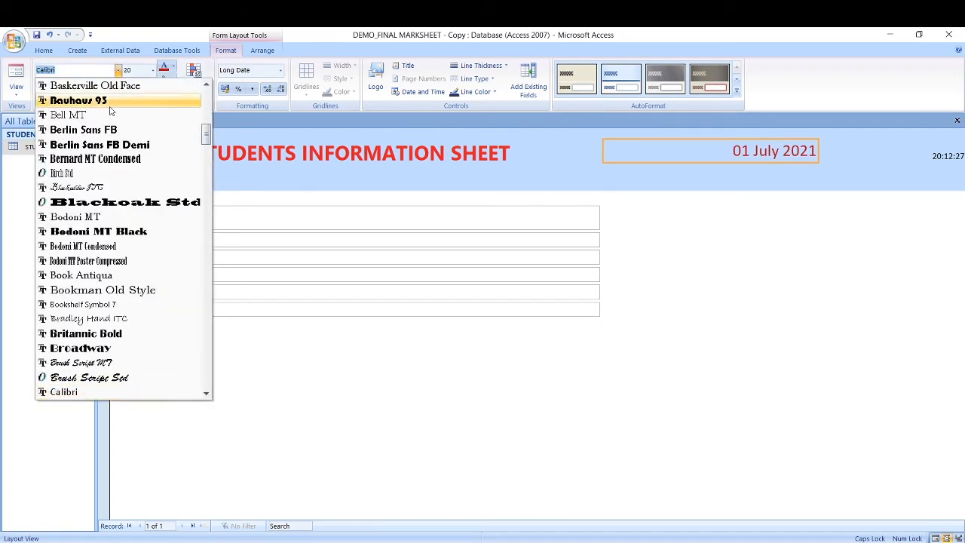
click(122, 145)
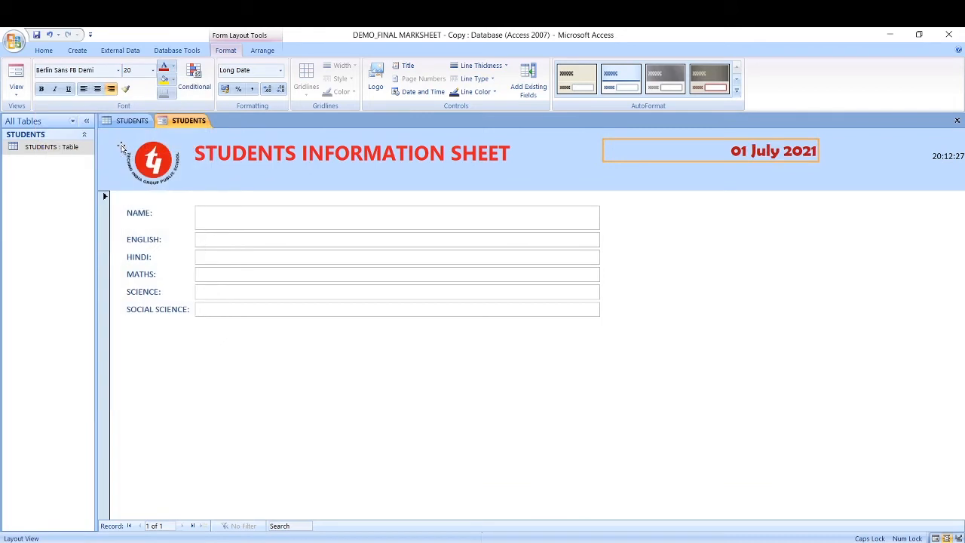
click(41, 89)
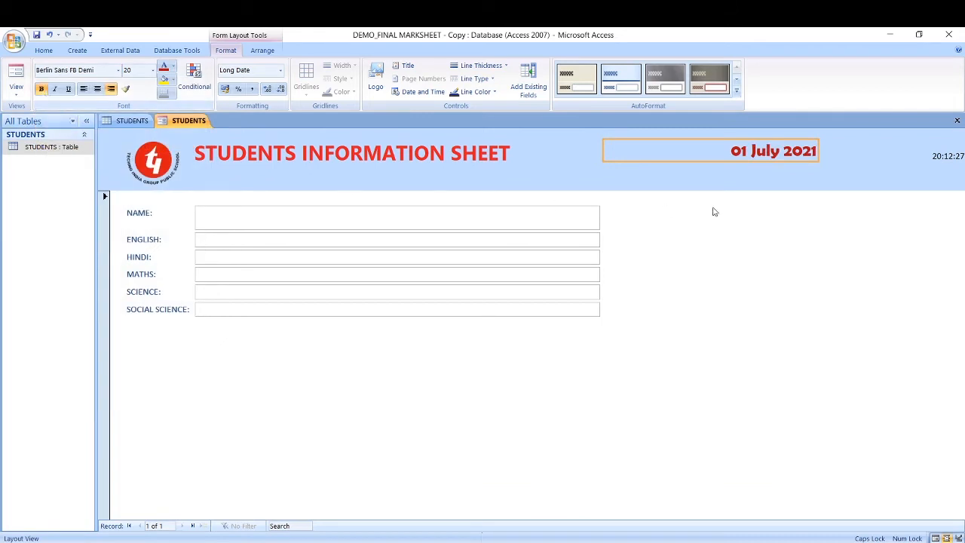
Step: Move the time under the date and make it green, bold, 20 pt Berlin Sans FB Demi
click(938, 156)
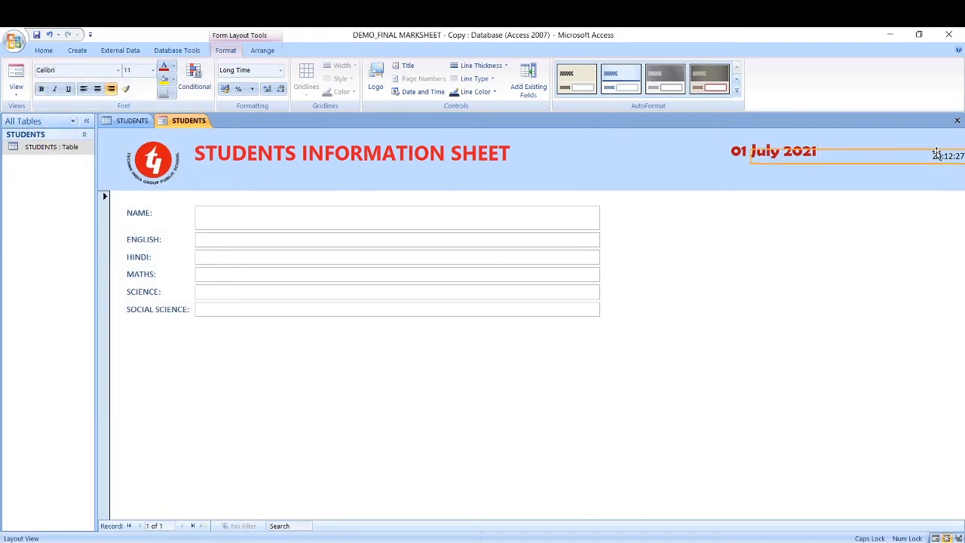
drag(937, 157, 804, 167)
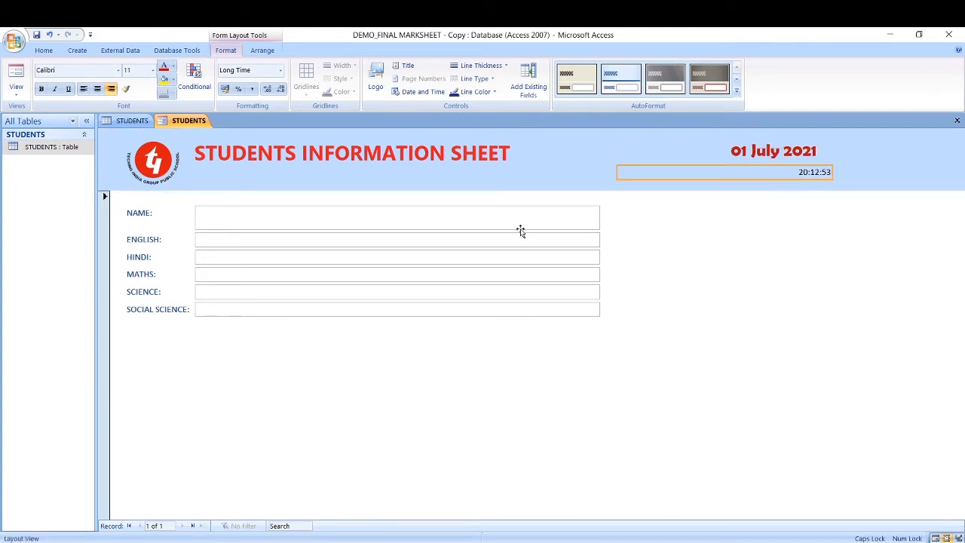
click(172, 67)
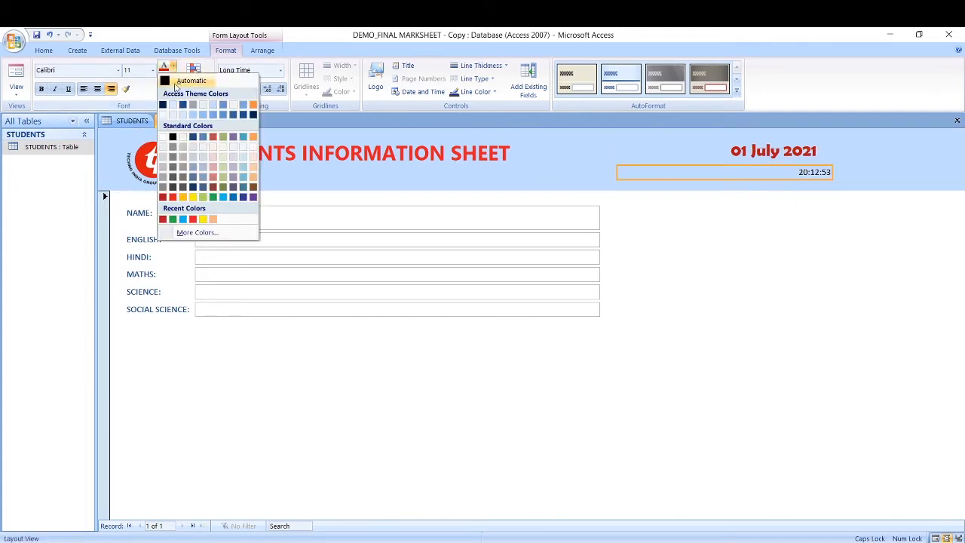
click(214, 198)
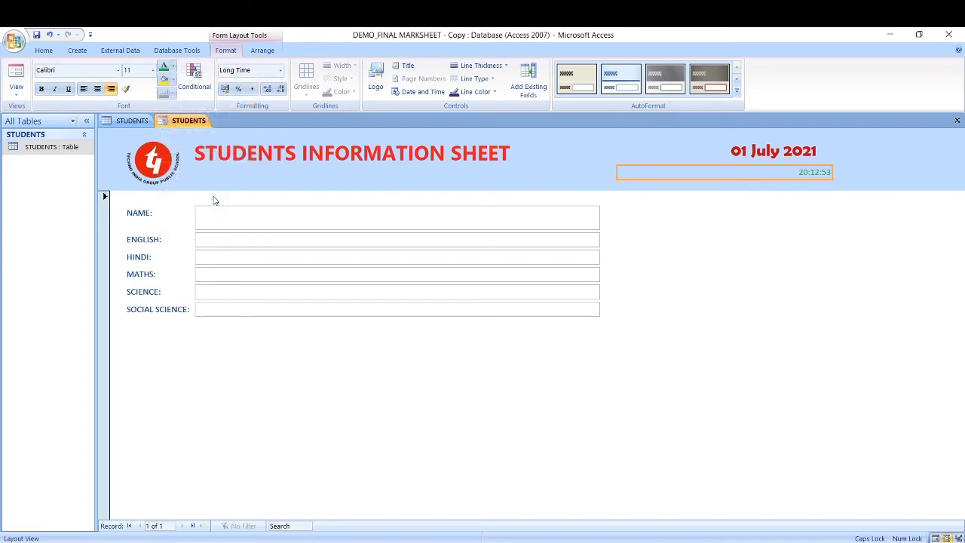
click(153, 70)
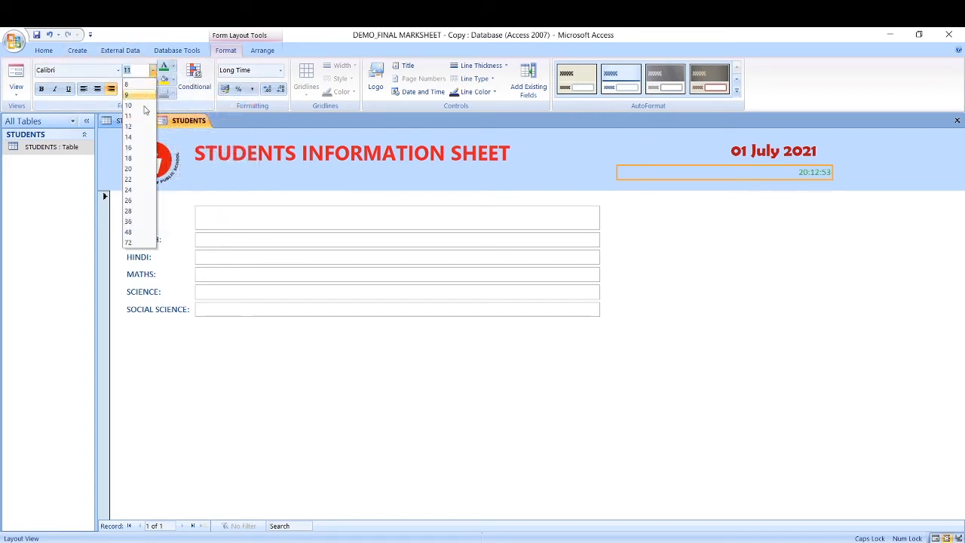
click(138, 171)
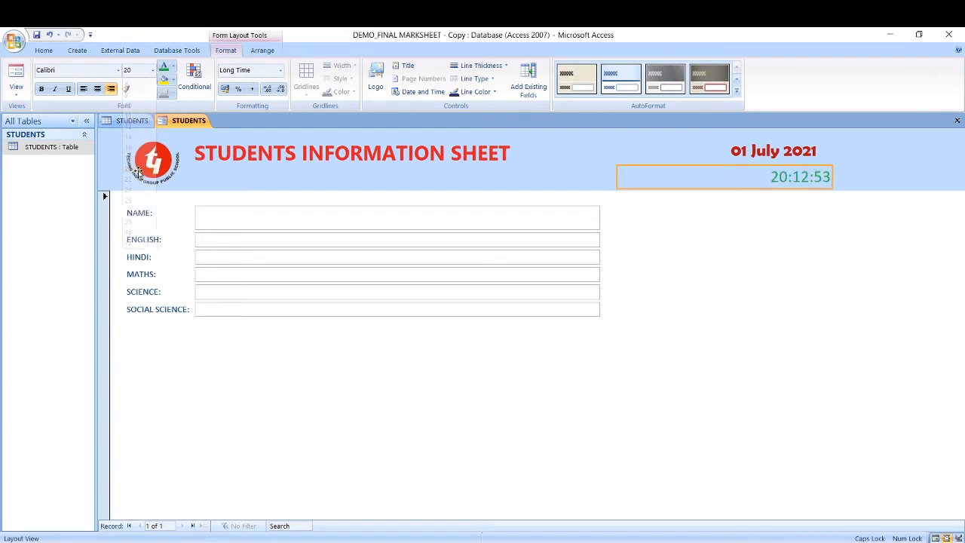
click(41, 90)
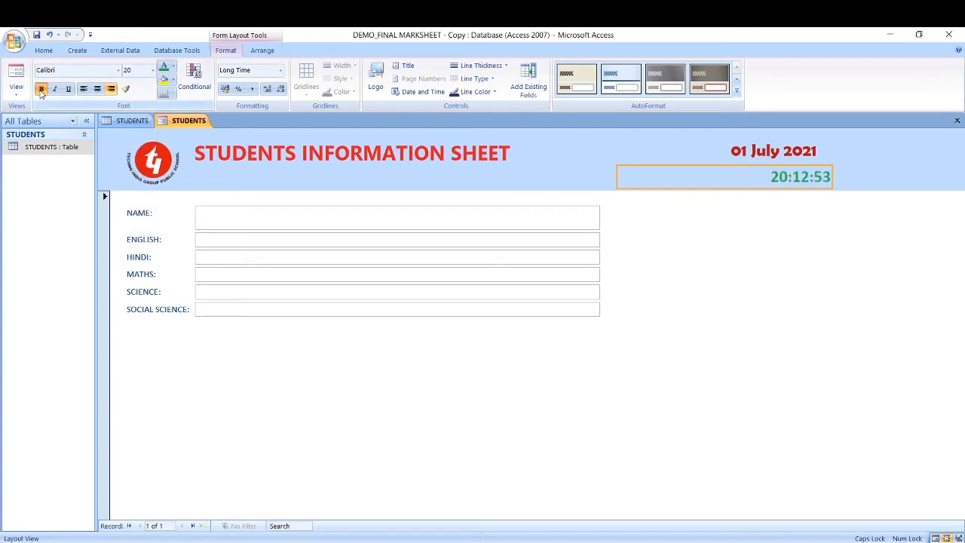
click(119, 71)
click(113, 144)
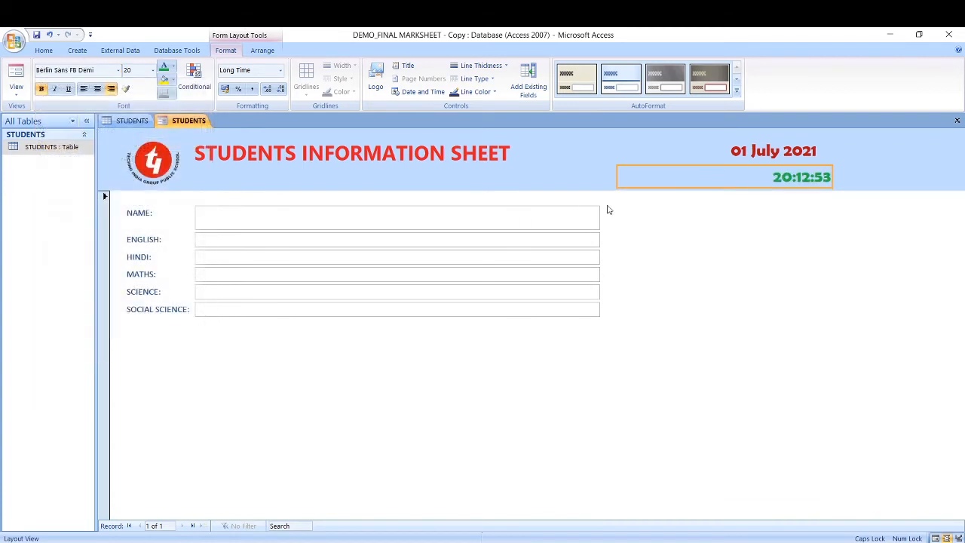
Step: Narrow the time box and nudge it left so it sits neatly beneath the date
drag(619, 183, 700, 183)
click(743, 159)
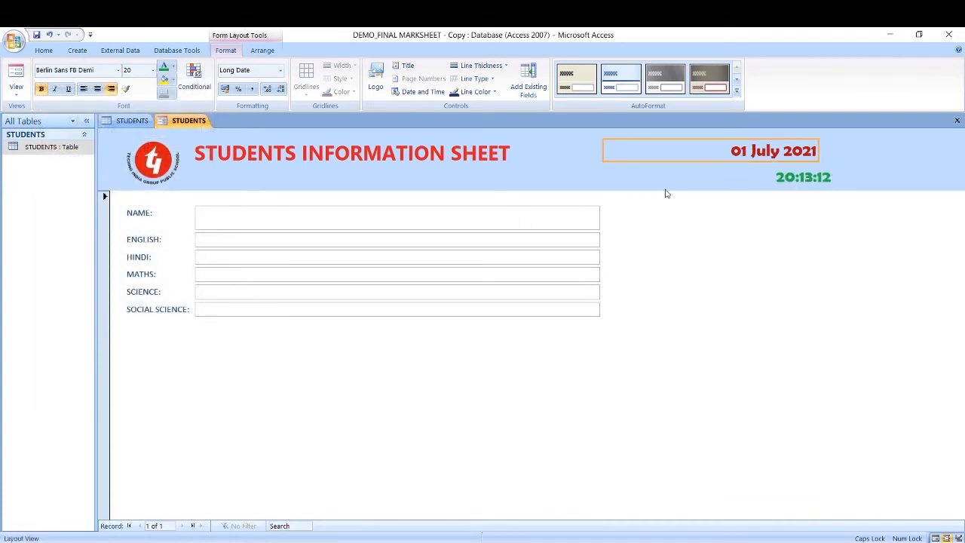
click(845, 186)
click(797, 169)
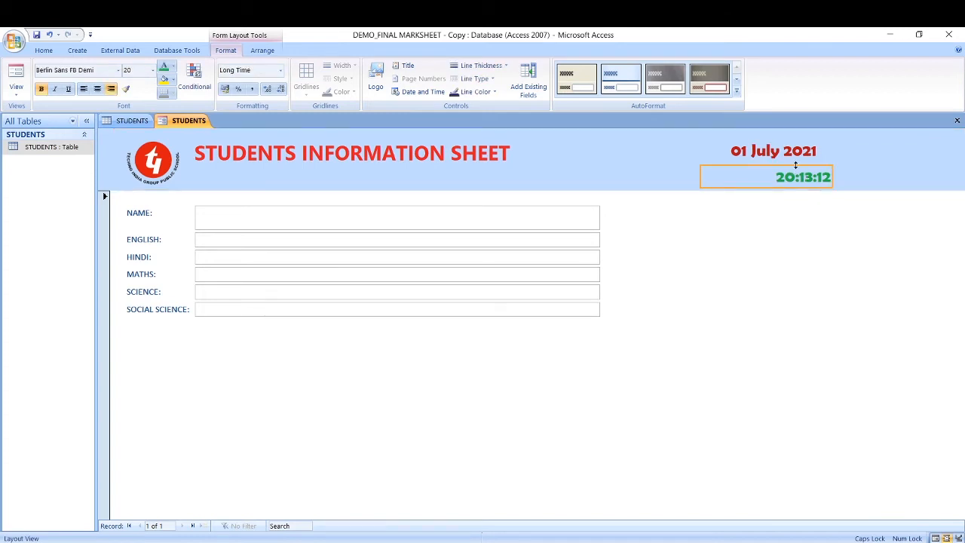
drag(793, 170, 775, 164)
click(841, 184)
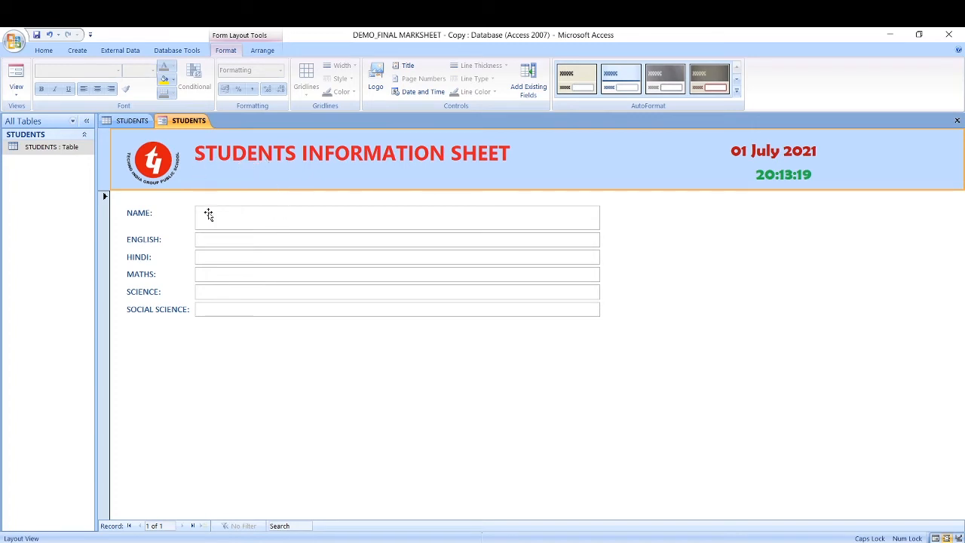
Step: Select the field labels and make the NAME label red and bold
click(148, 216)
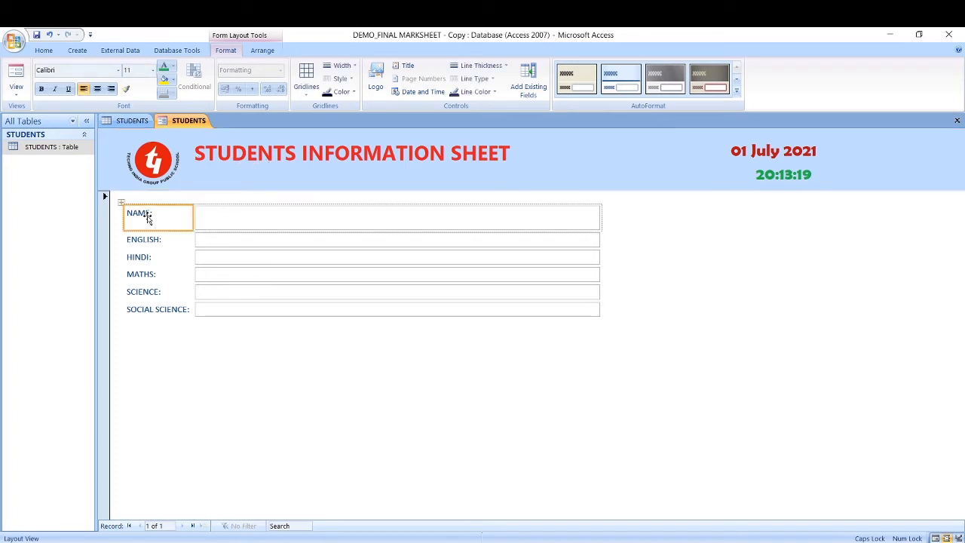
click(157, 242)
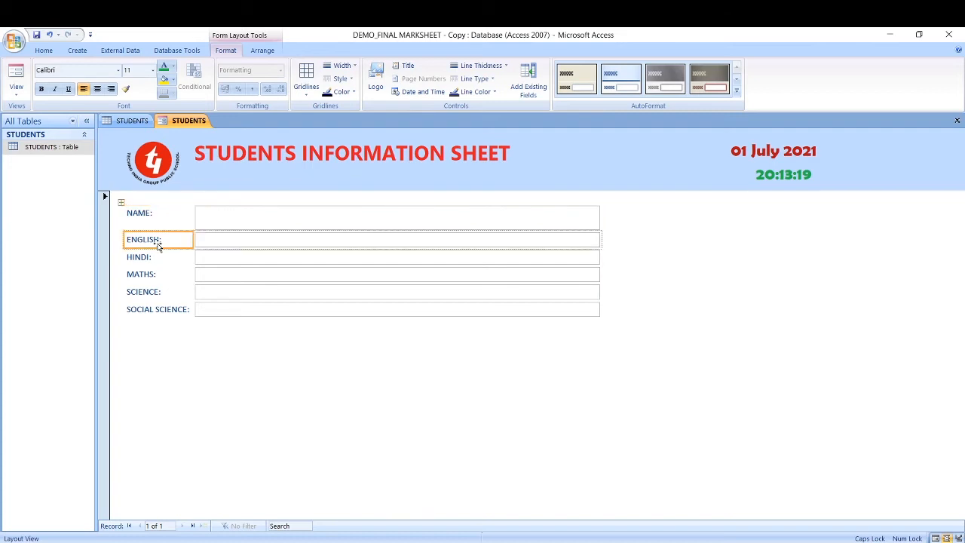
click(155, 259)
click(151, 276)
click(152, 293)
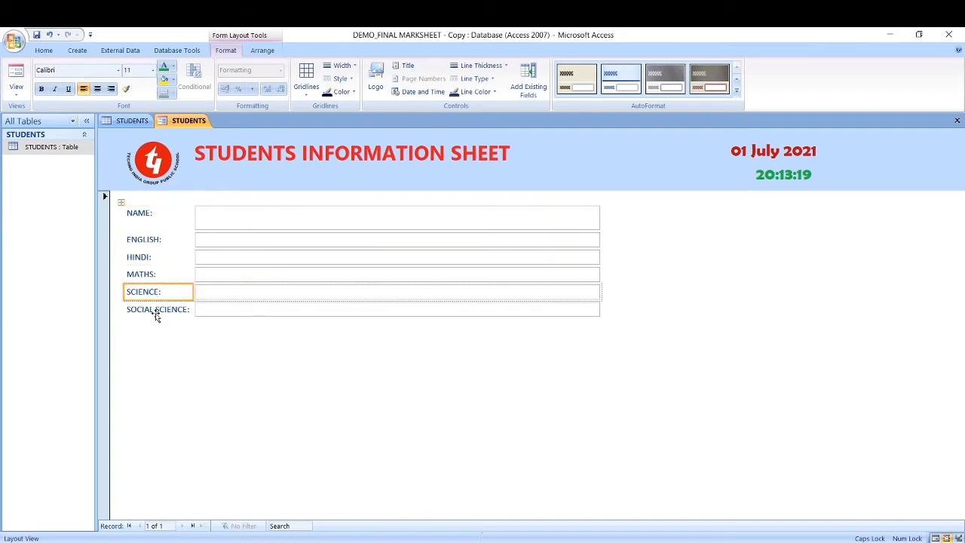
click(152, 309)
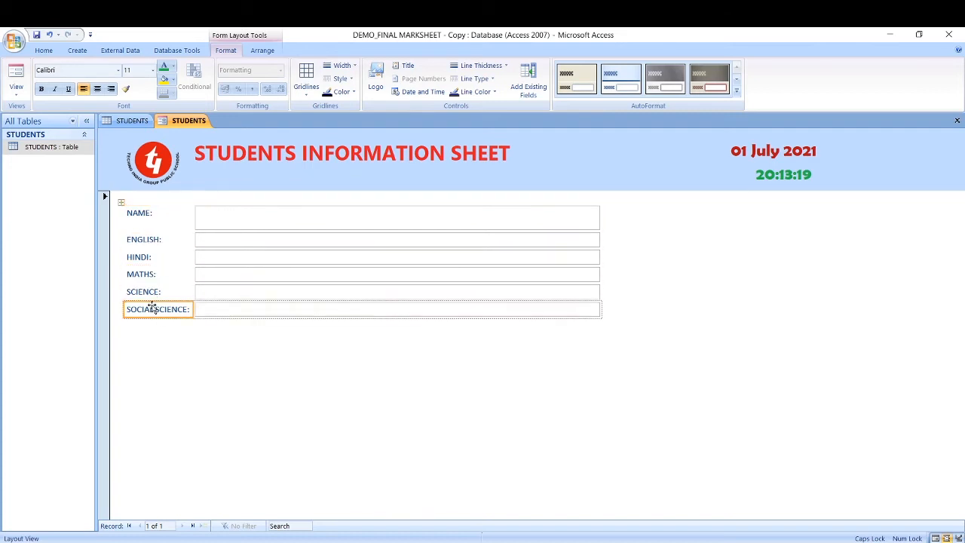
click(156, 218)
click(247, 224)
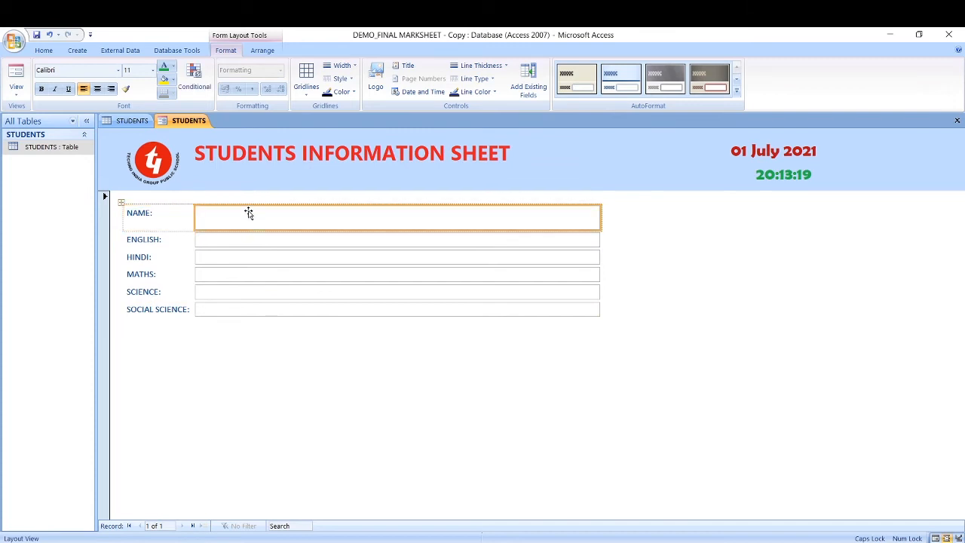
click(172, 214)
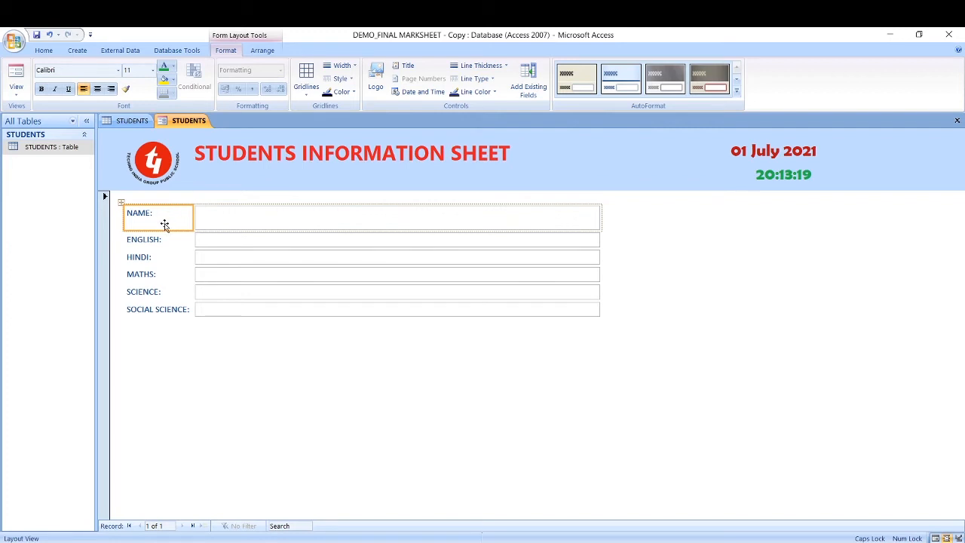
click(173, 68)
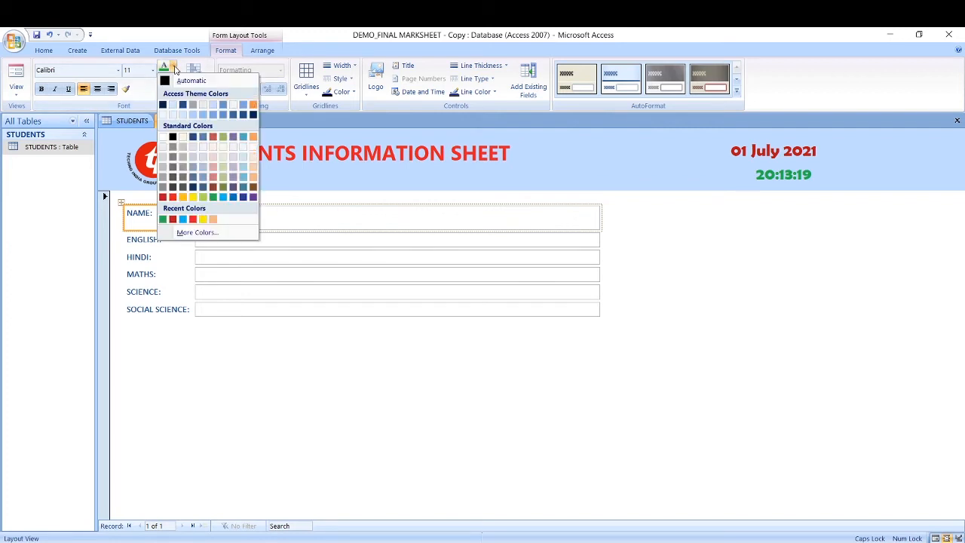
click(173, 197)
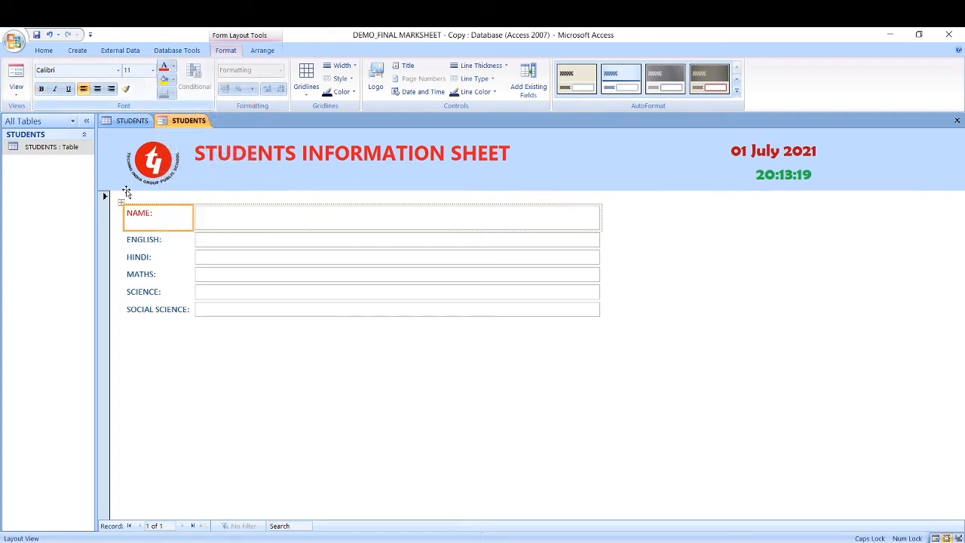
click(42, 89)
drag(153, 204, 154, 203)
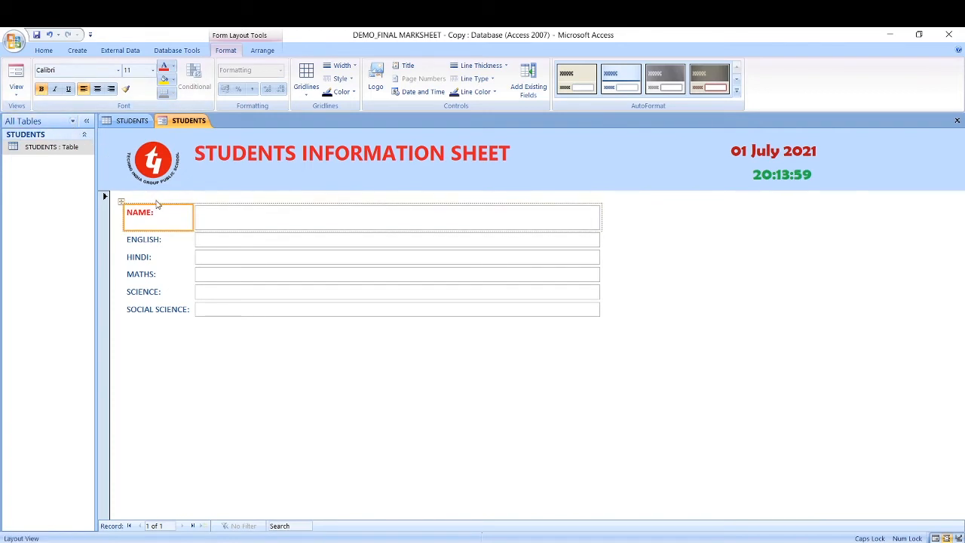
Step: Make all six field labels red, 20 pt, not bold, and left-aligned
click(156, 201)
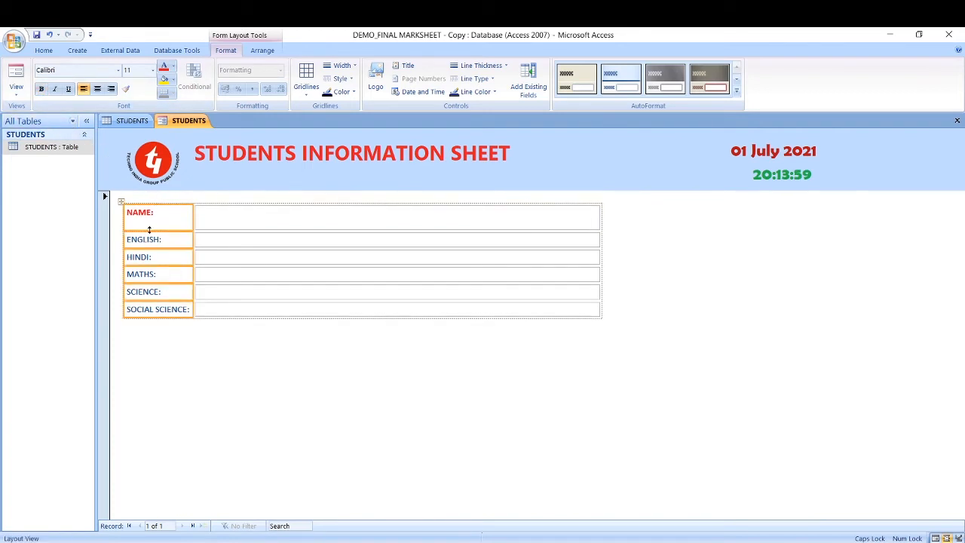
click(175, 70)
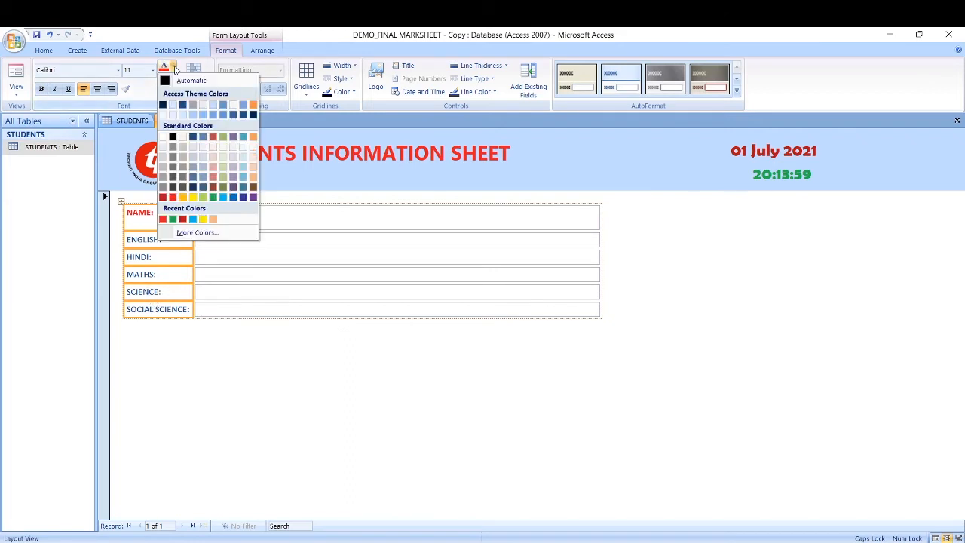
click(175, 198)
click(153, 74)
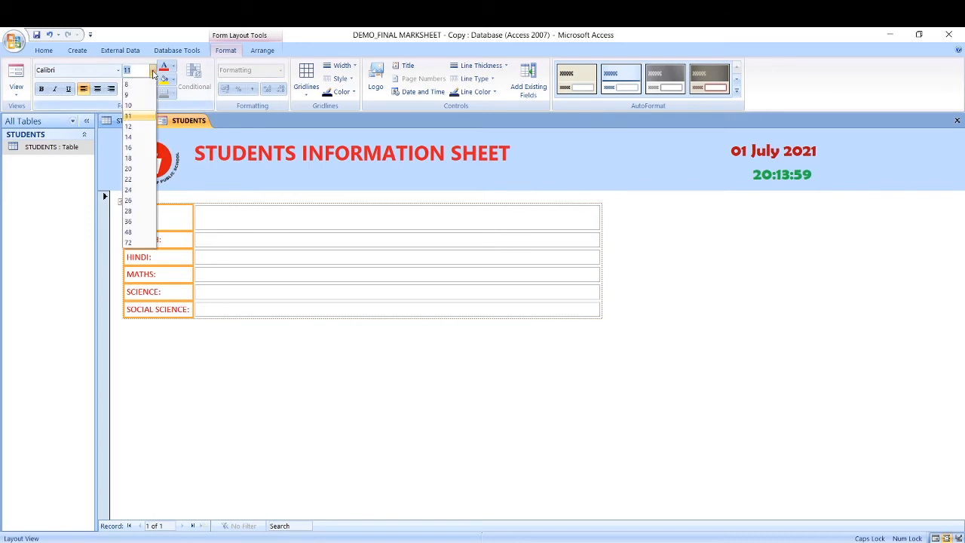
click(128, 168)
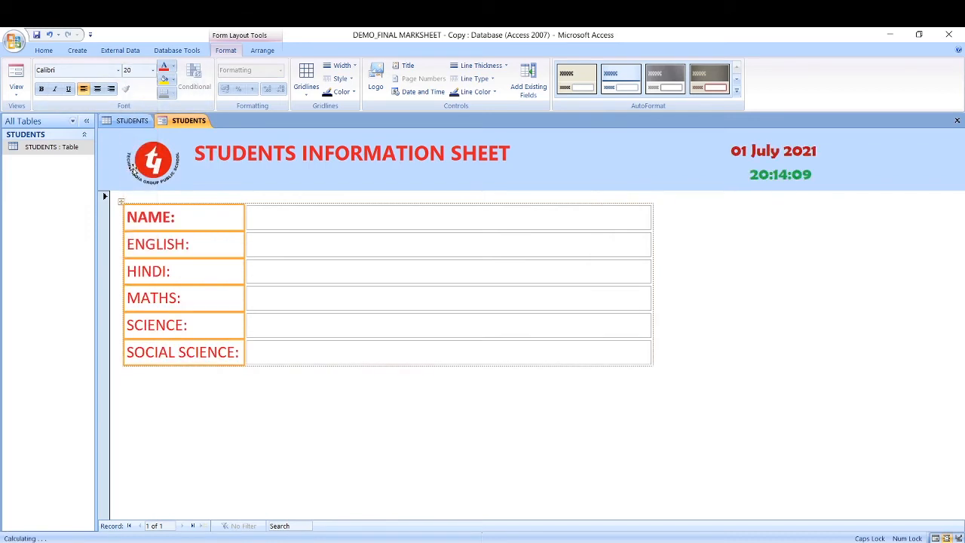
click(42, 89)
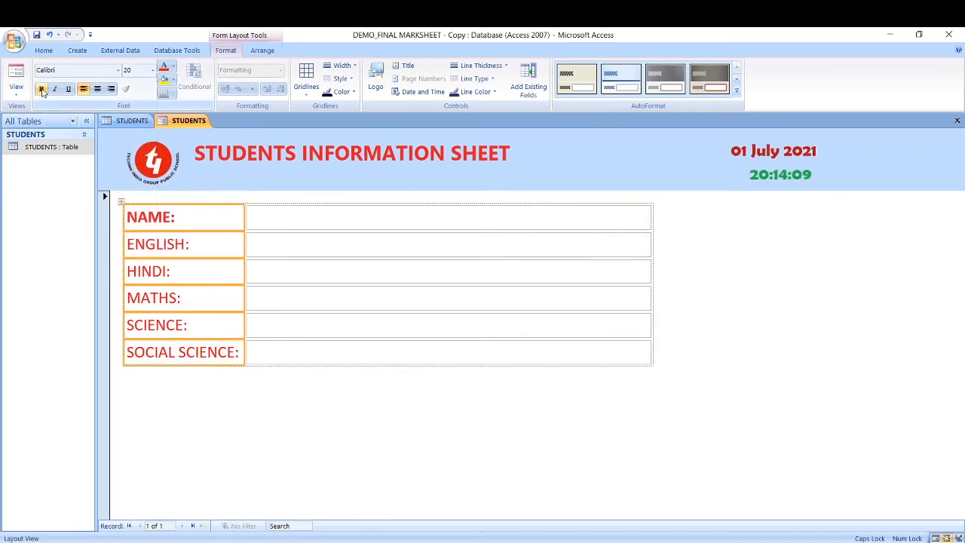
click(97, 89)
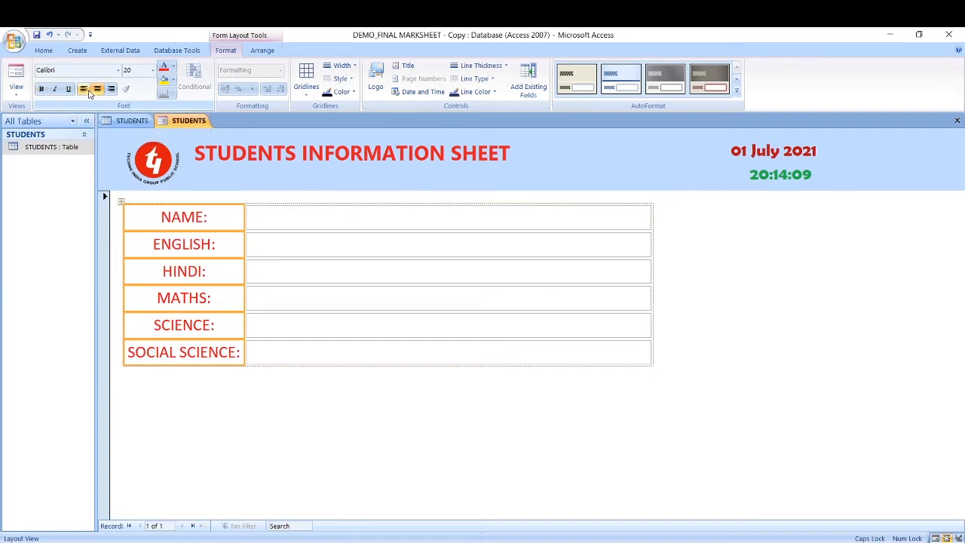
click(84, 89)
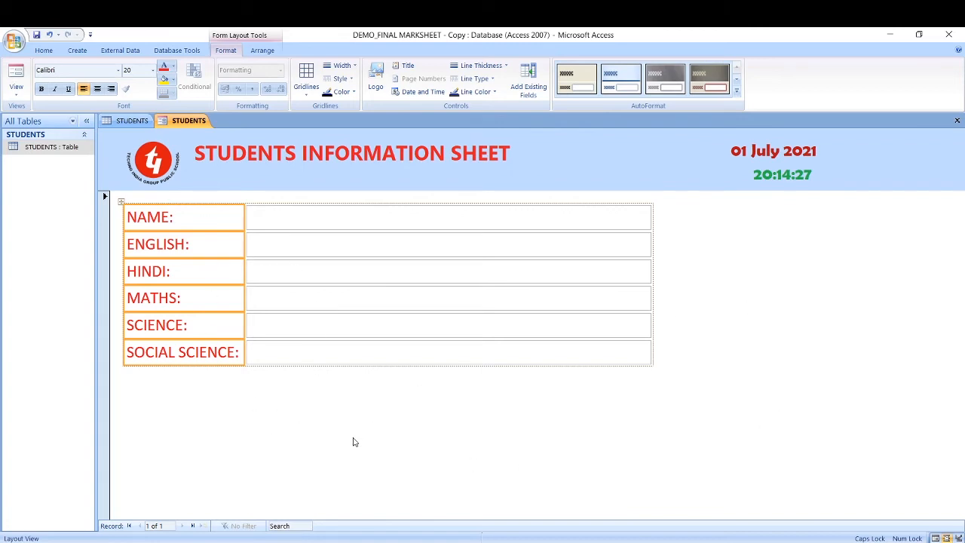
Step: Fill the form's Detail section with yellow, then show the STUDENTS table datasheet
click(329, 453)
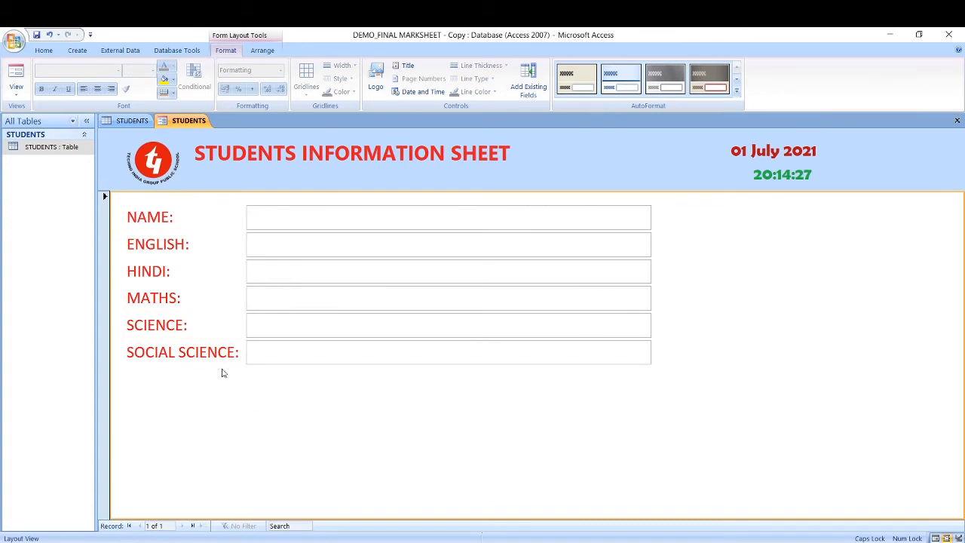
click(173, 80)
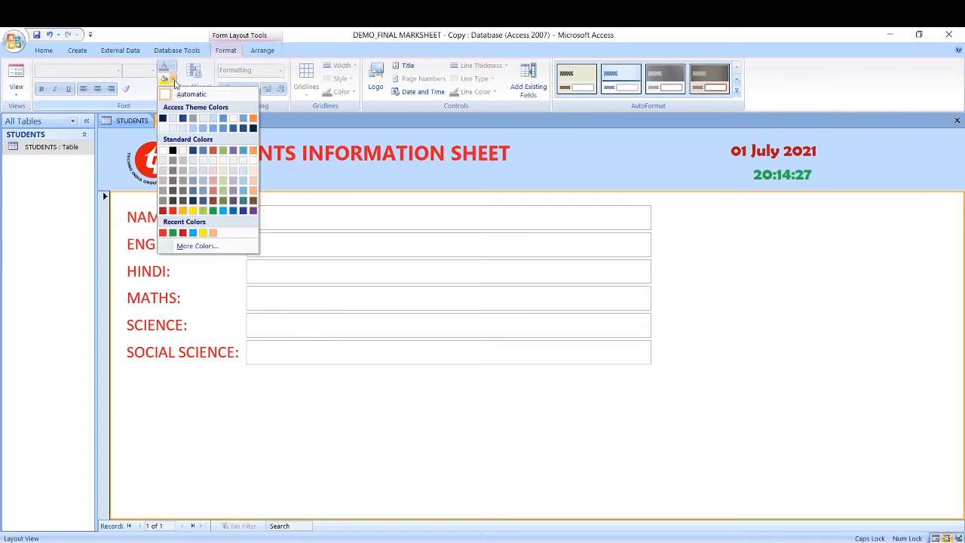
click(191, 210)
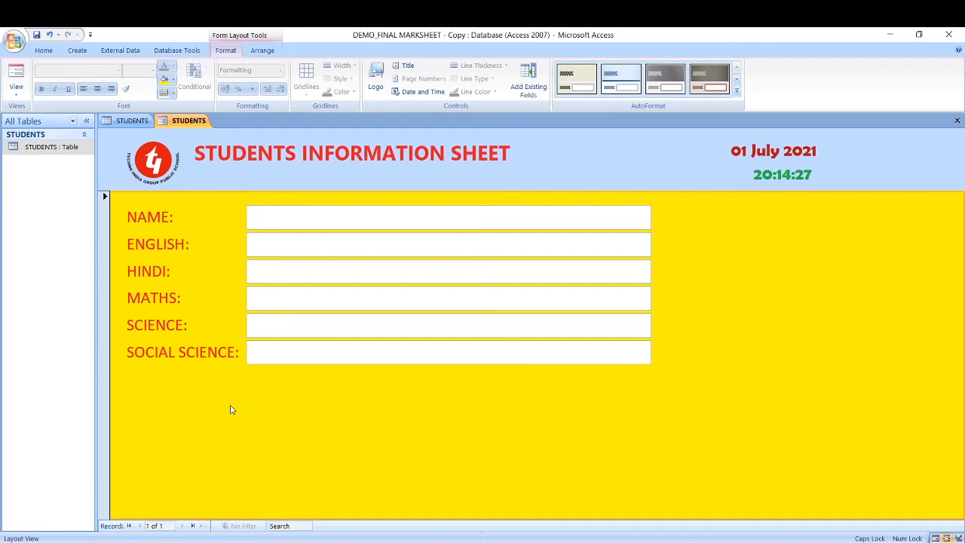
click(132, 122)
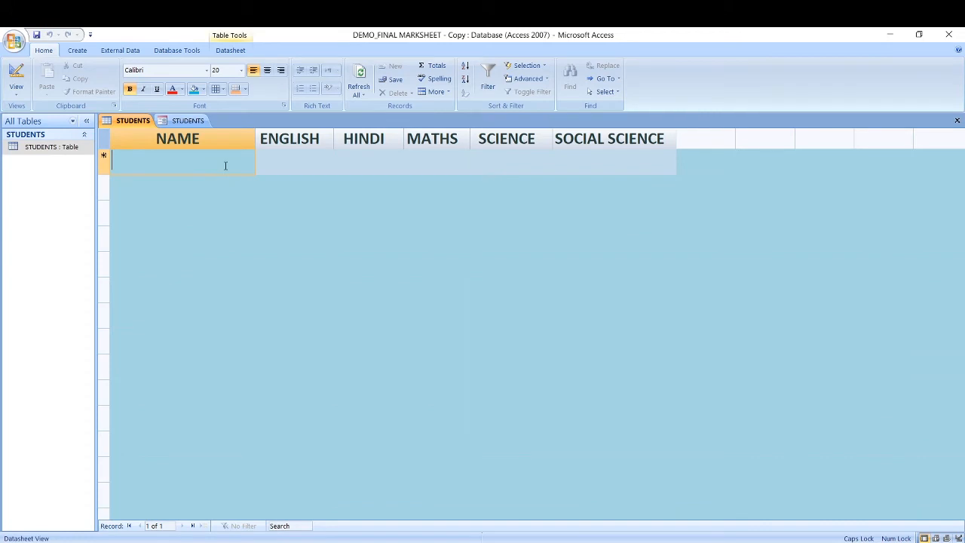
Step: Glance at the STUDENTS table datasheet, then return to the STUDENTS form
click(190, 122)
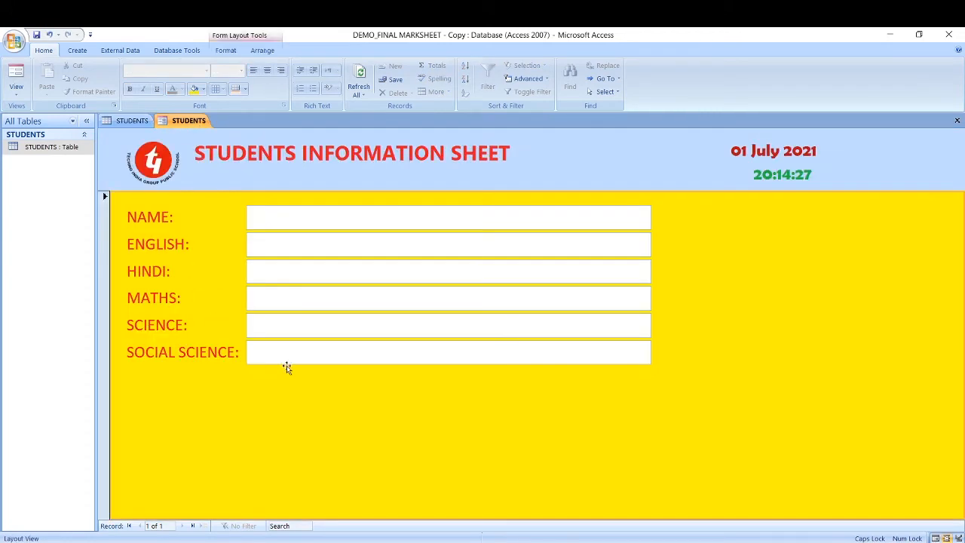
click(135, 122)
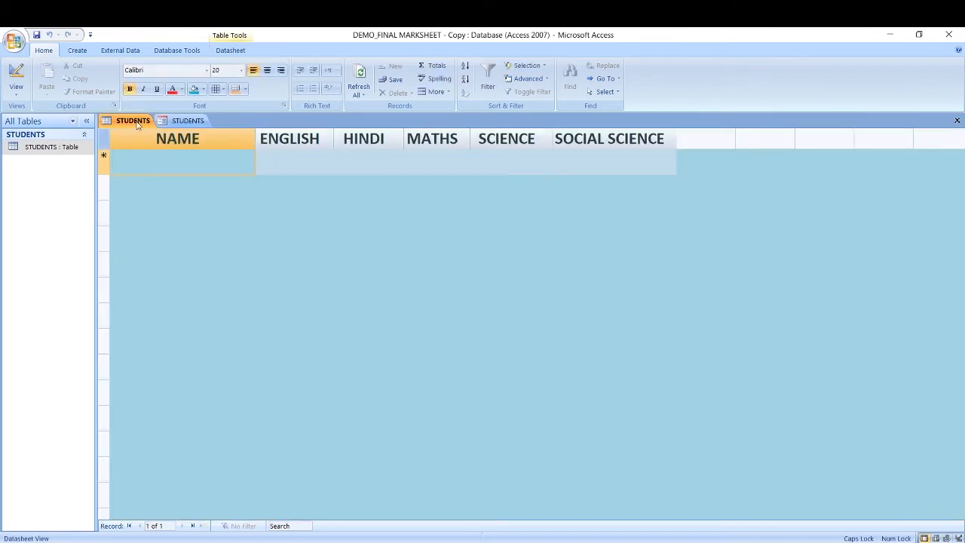
click(189, 122)
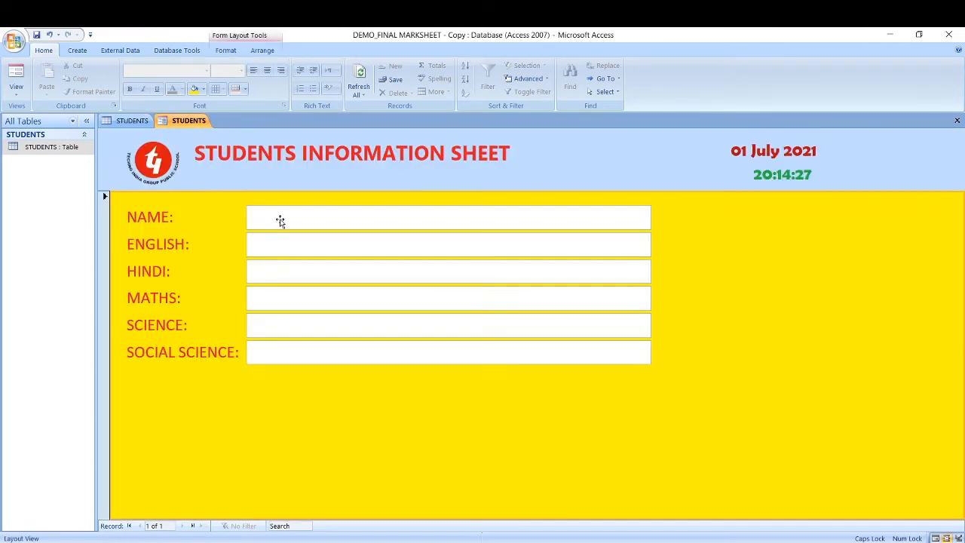
Step: Check the NAME, ENGLISH and HINDI text boxes, then bring up the list of form views
click(279, 220)
click(277, 245)
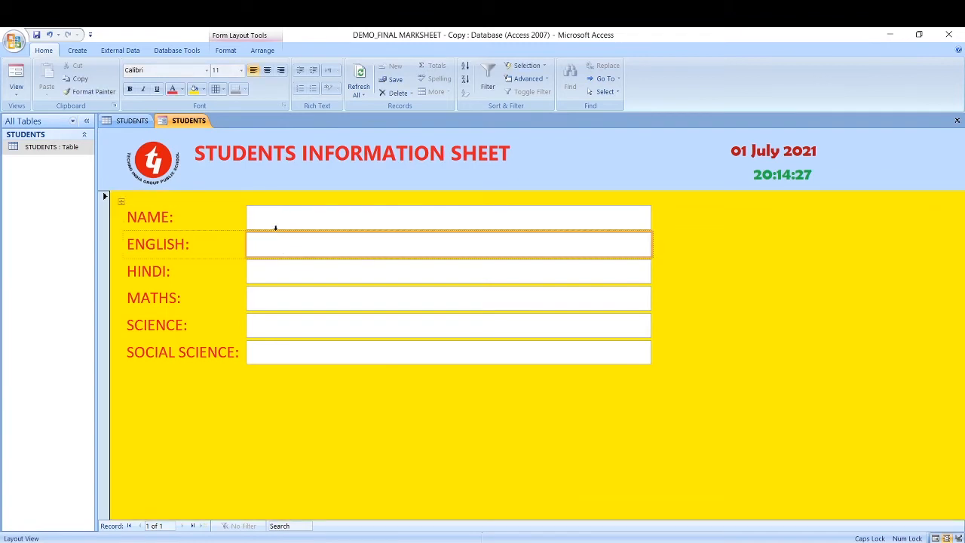
click(277, 272)
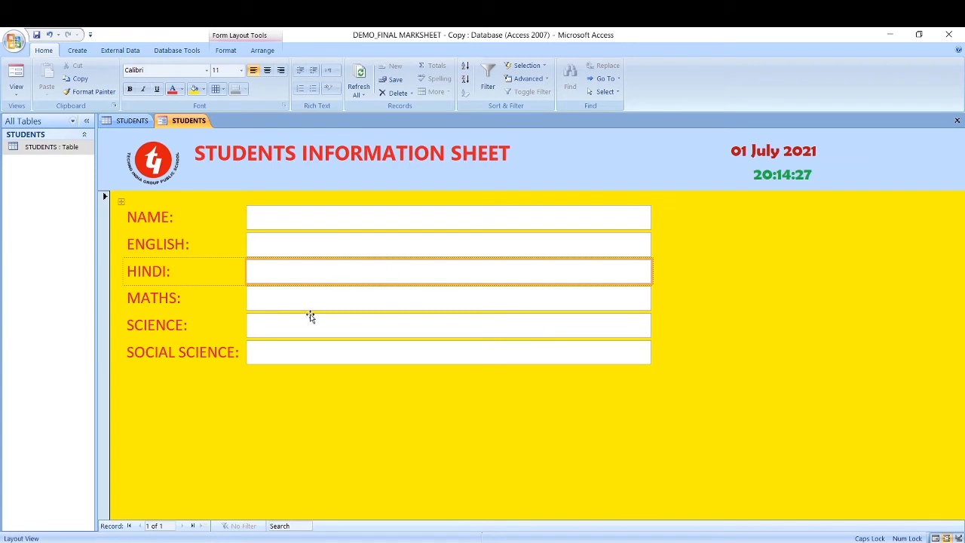
click(316, 224)
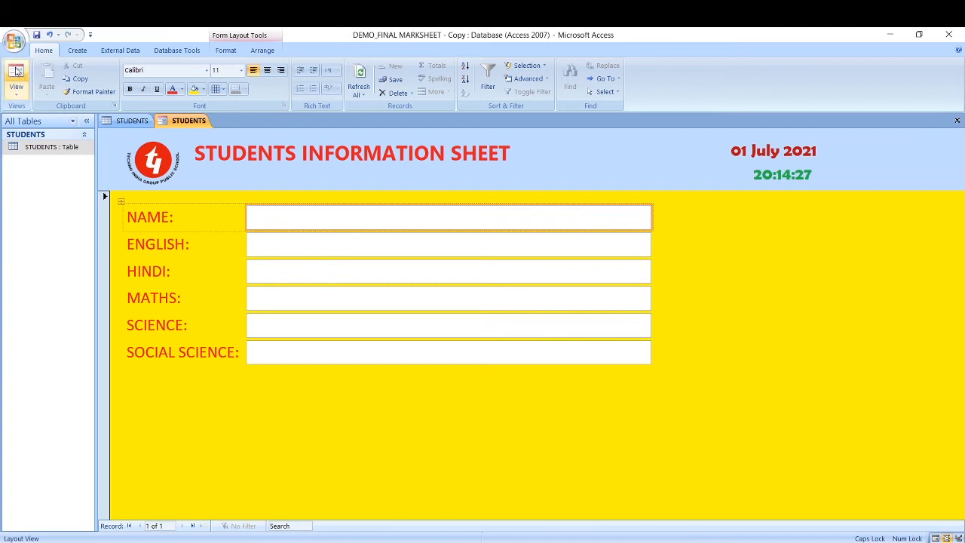
click(13, 95)
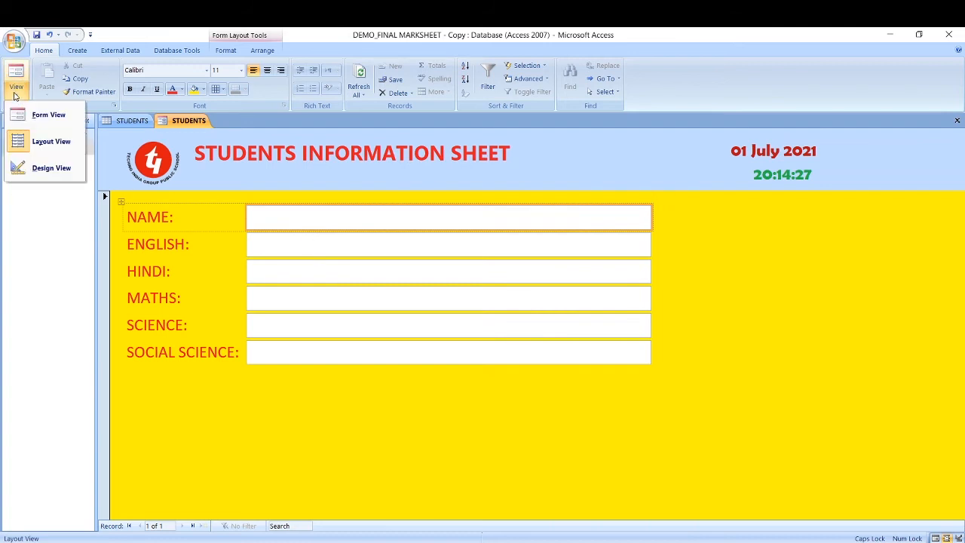
Step: In Form View, enter a student's name with English 89, Hindi 56, Maths 77 and Science 96
click(44, 118)
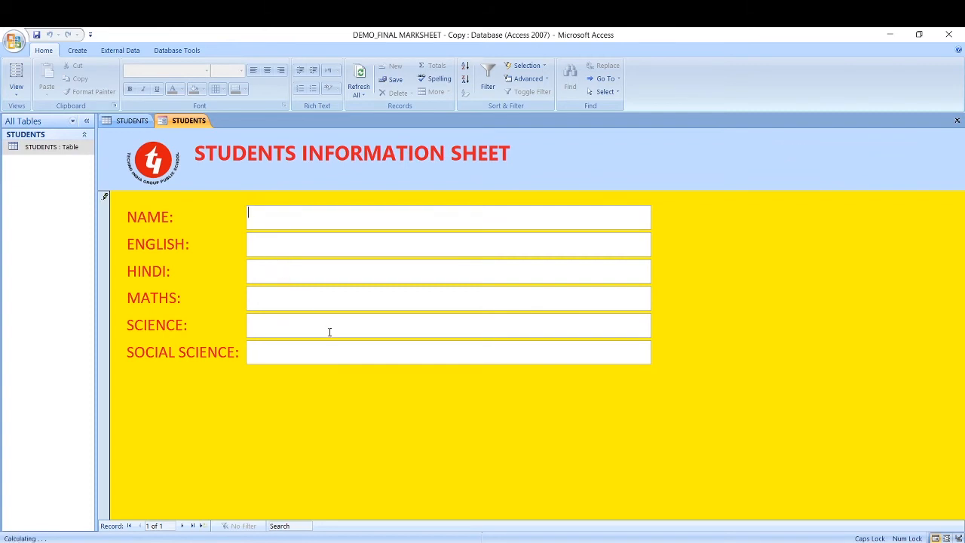
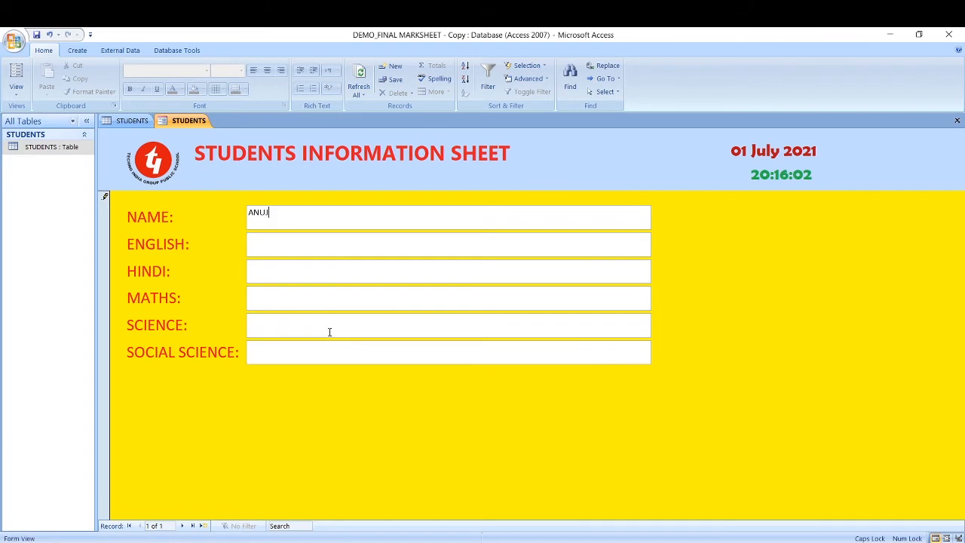
click(301, 253)
text(89)
text(56)
key(Tab)
text(77)
key(Tab)
text(96)
Step: Save the record and refresh the STUDENTS table to show 89, 56, 77, 96, then return to the form
click(398, 81)
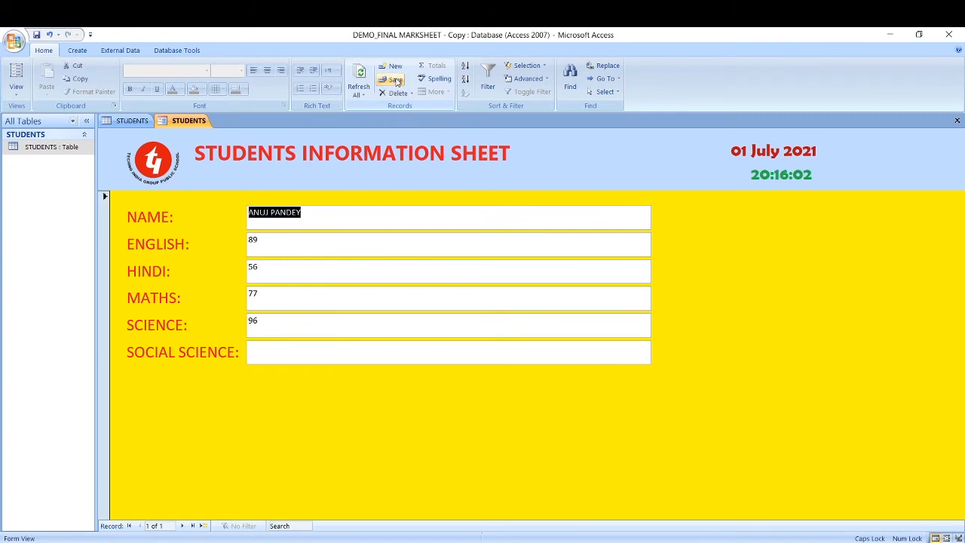
click(129, 123)
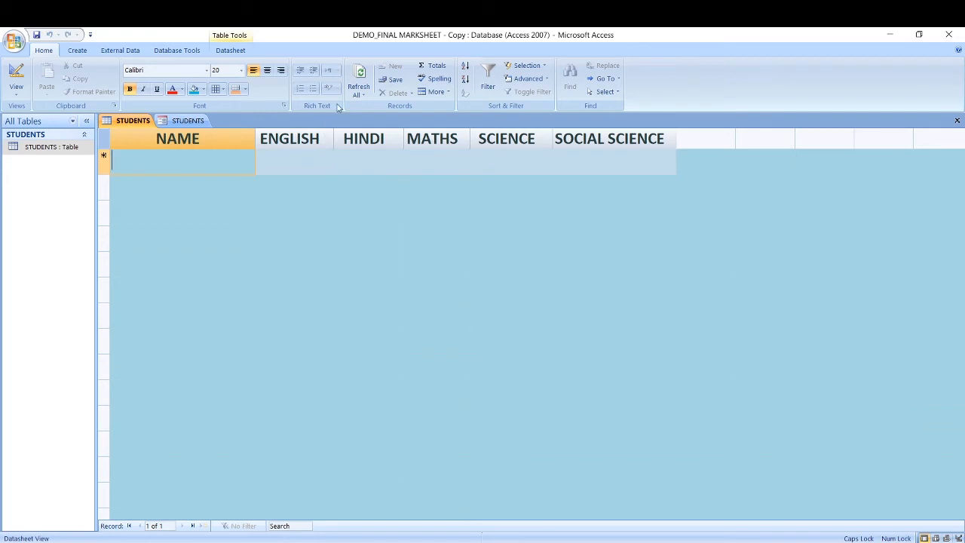
click(359, 71)
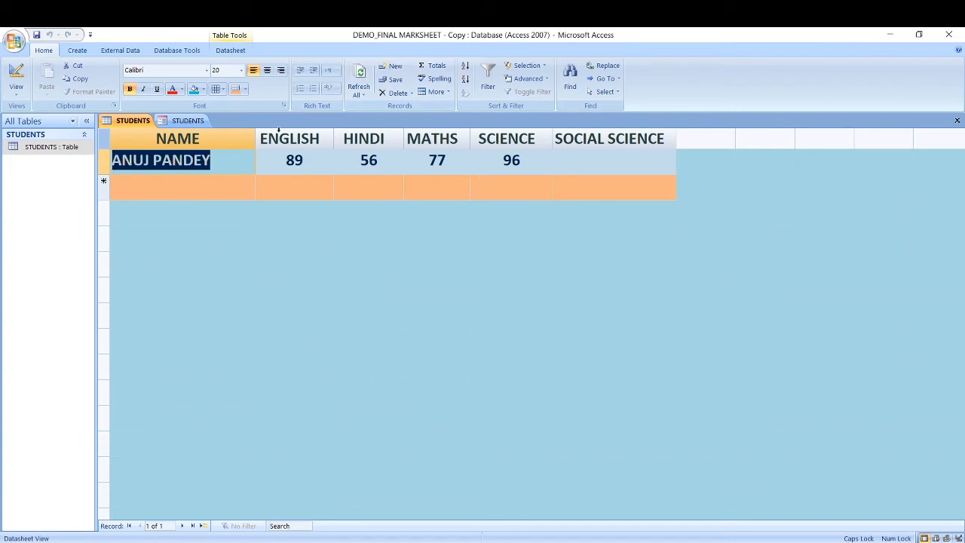
click(184, 121)
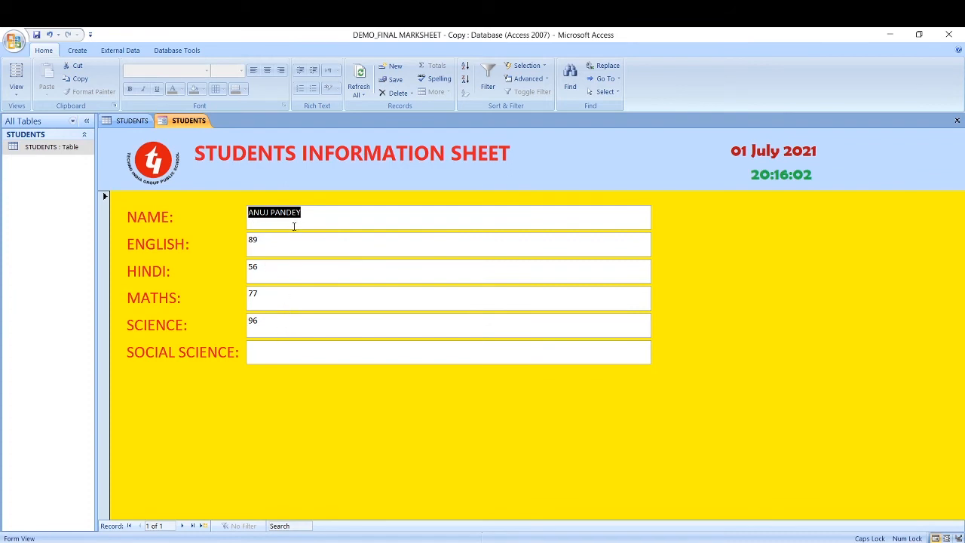
Step: Create a new record with a second student's name and marks 78, 56, 45, 77, 90, and save it
click(395, 69)
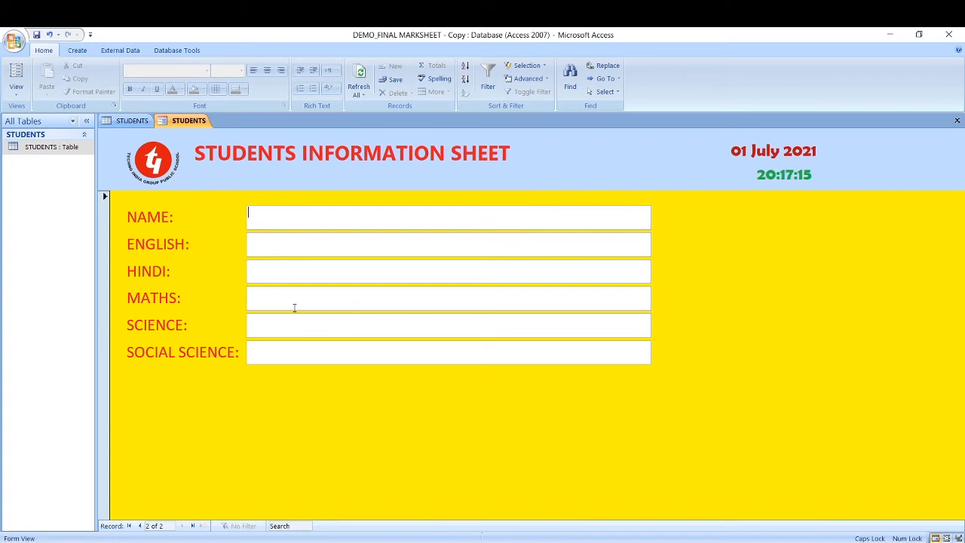
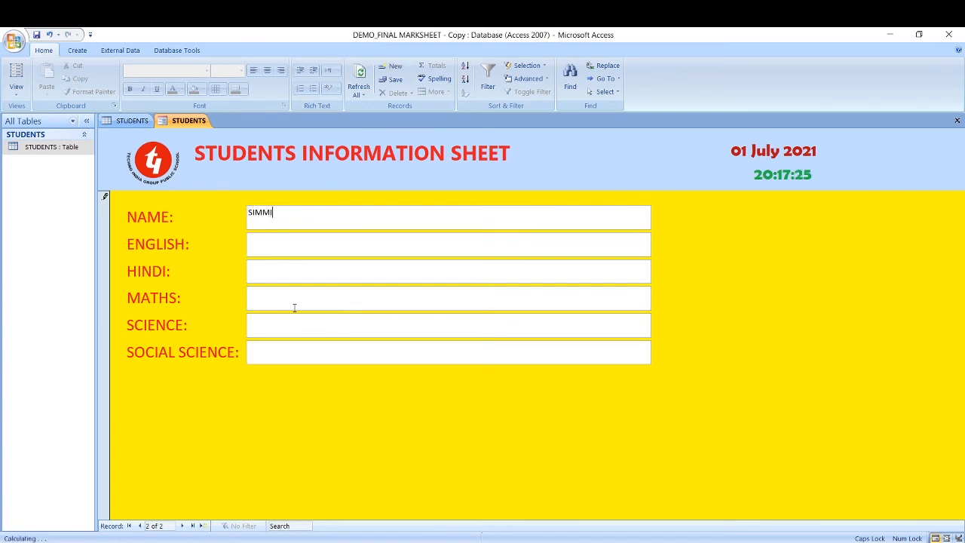
key(Tab)
text(78)
key(Tab)
text(56)
text(45)
key(Tab)
text(77)
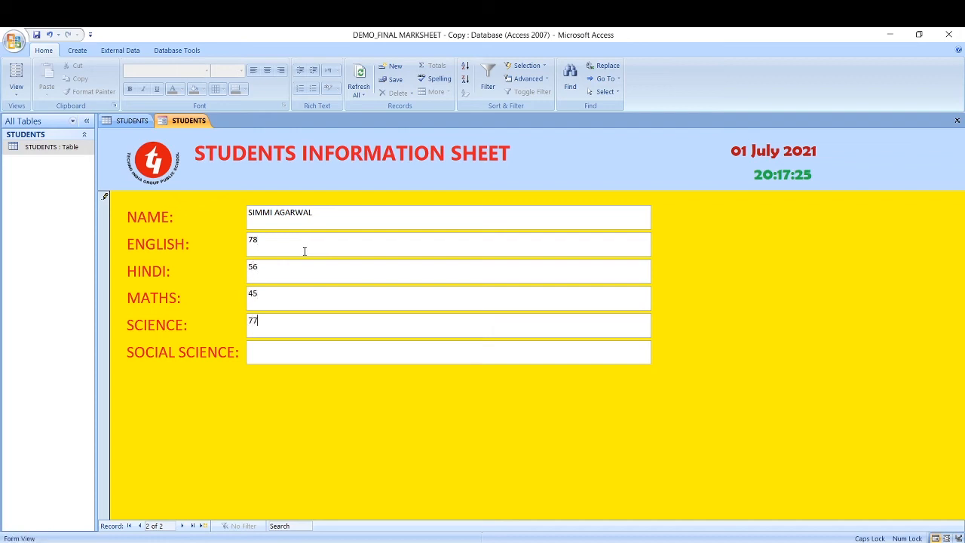
key(Tab)
text(90)
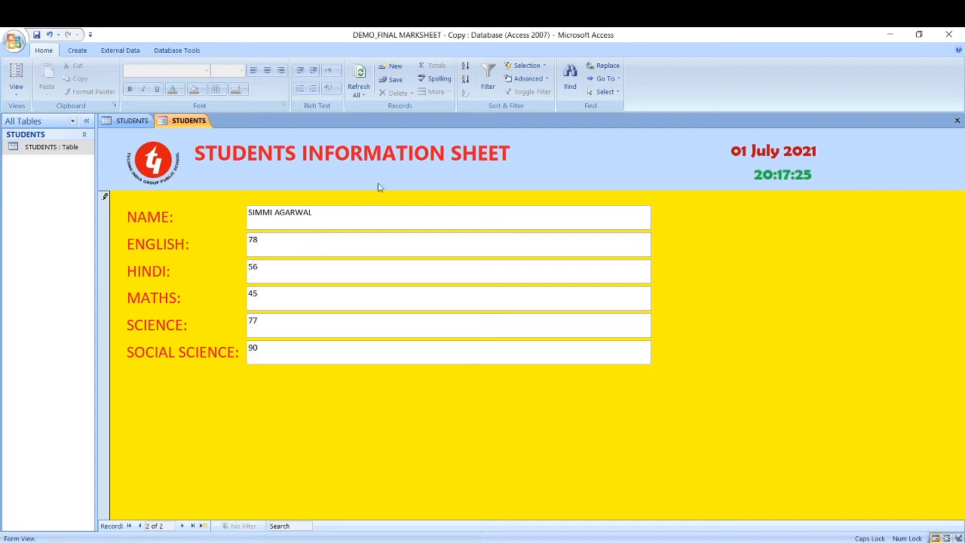
click(392, 80)
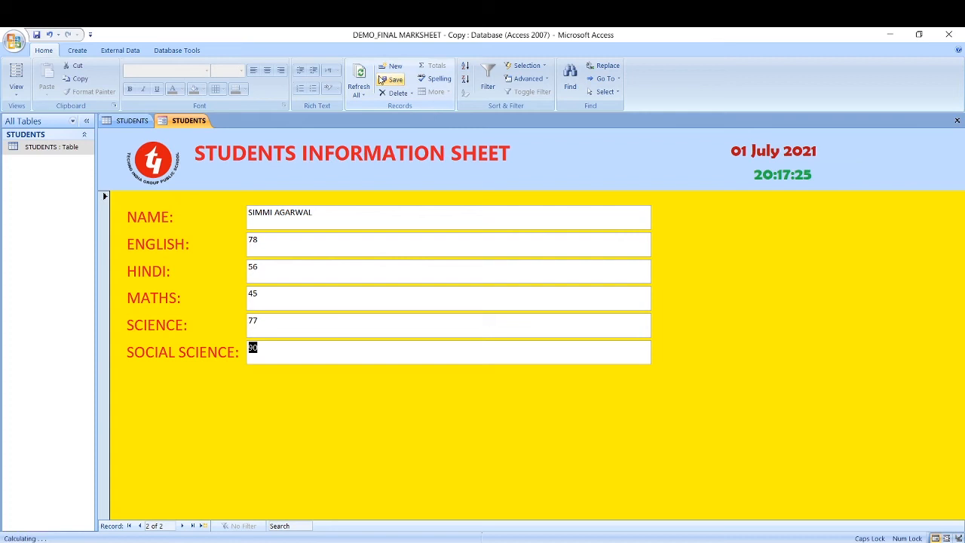
Step: Refresh the STUDENTS table to confirm the second record, then start blank record 3 on the form
click(137, 123)
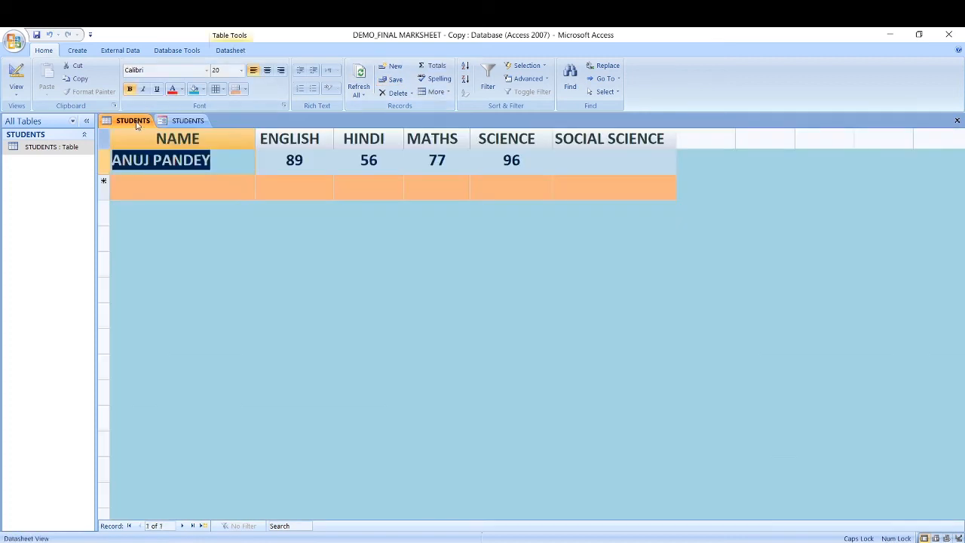
click(360, 74)
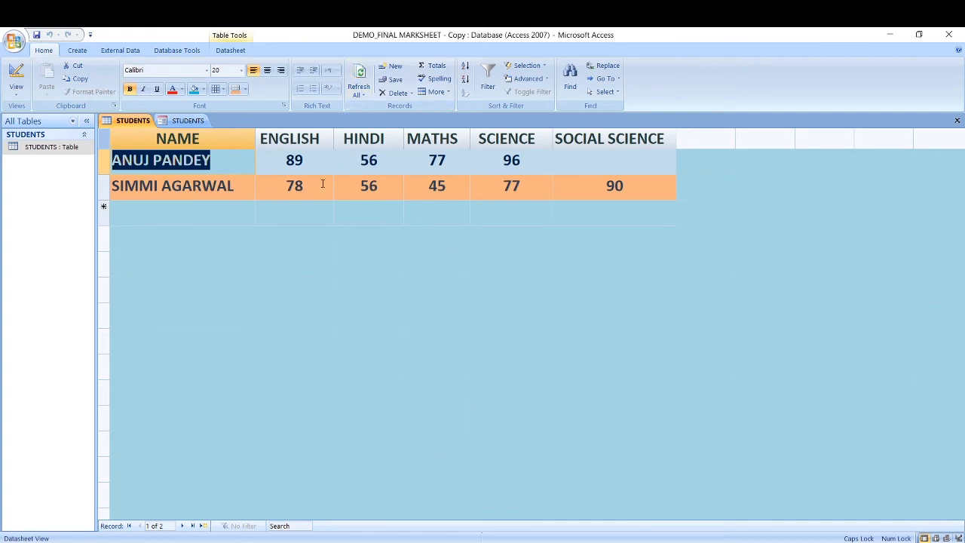
click(188, 121)
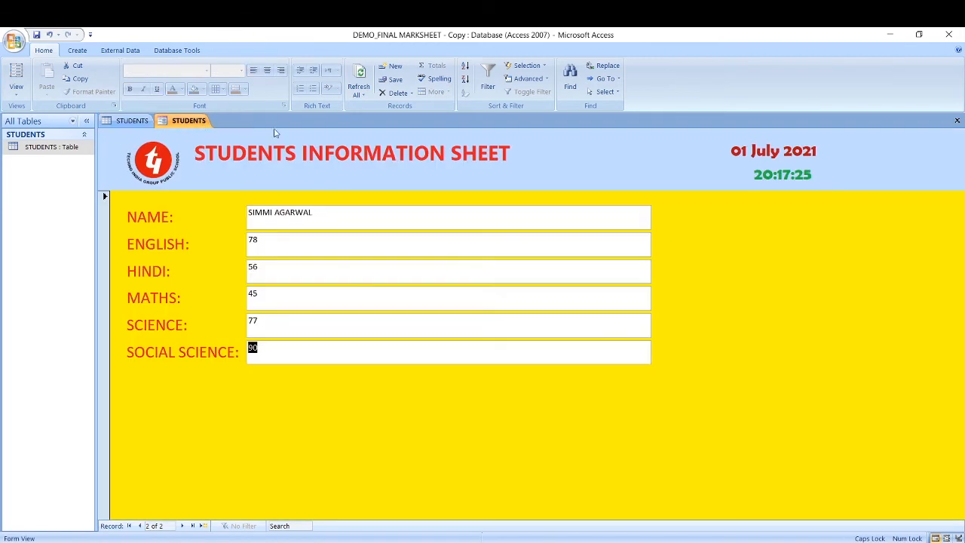
click(397, 67)
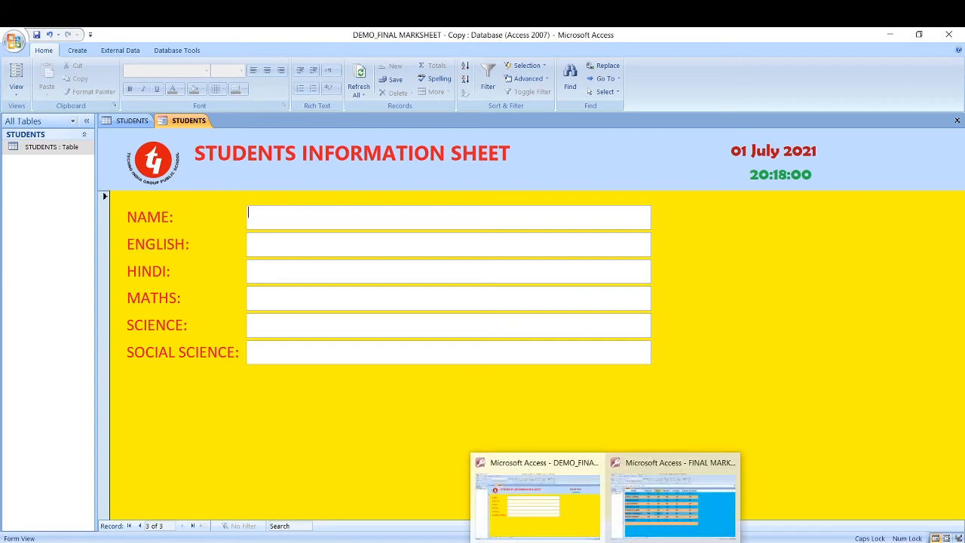
Step: In the FINAL MARKSHEET database, start a new record on the STUDENTS INFO form and compare it with the table
click(670, 528)
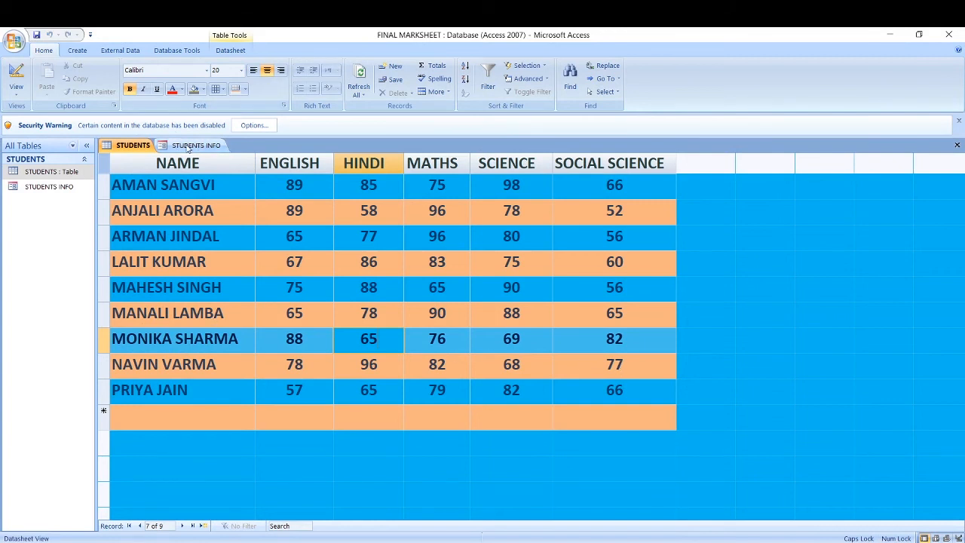
click(187, 147)
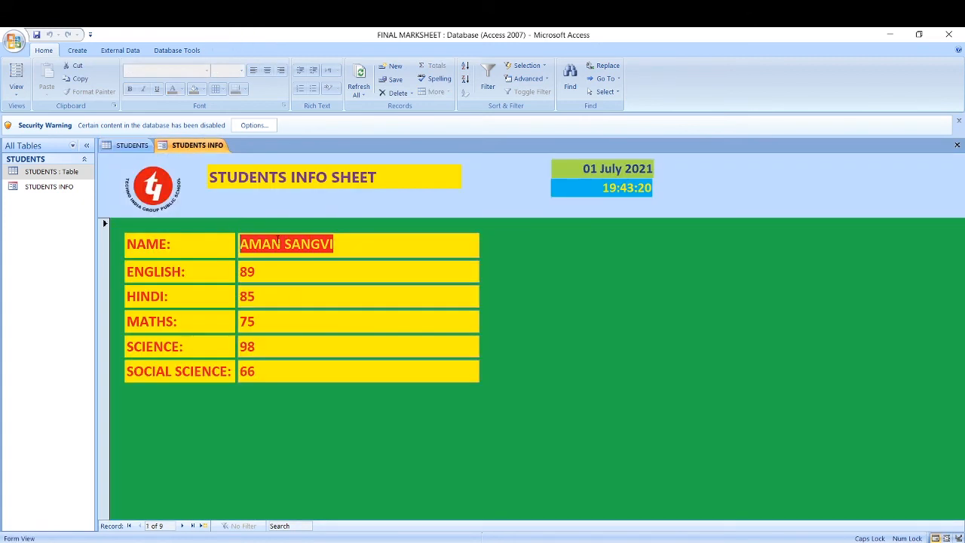
click(397, 68)
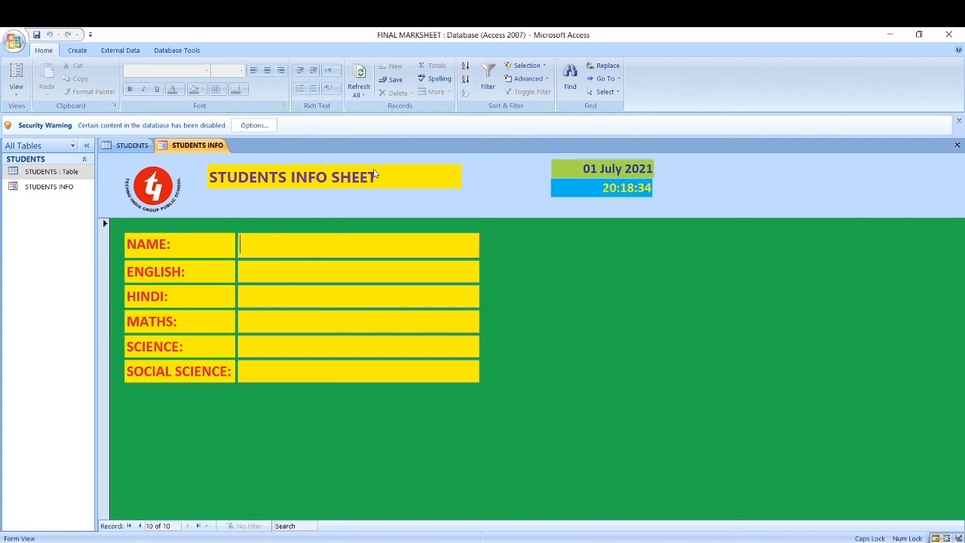
click(134, 145)
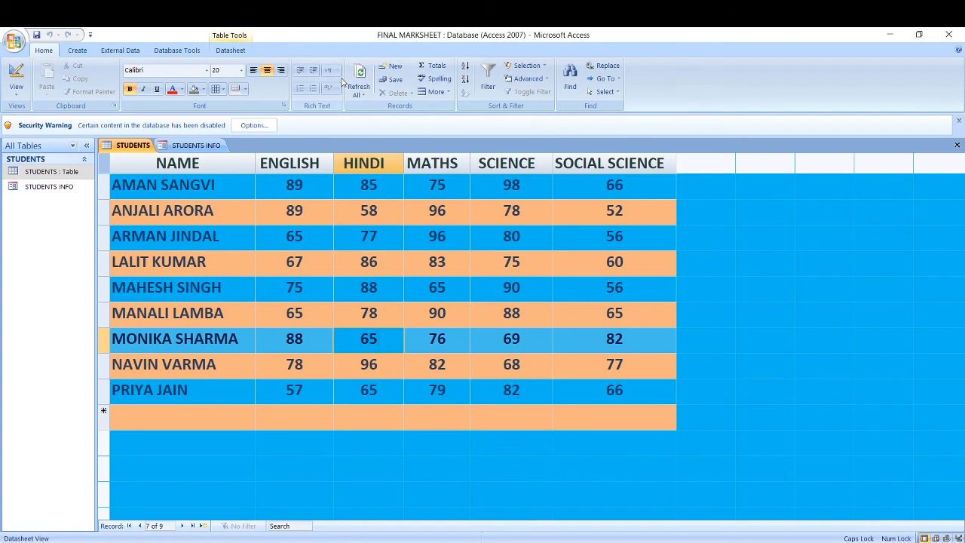
click(192, 148)
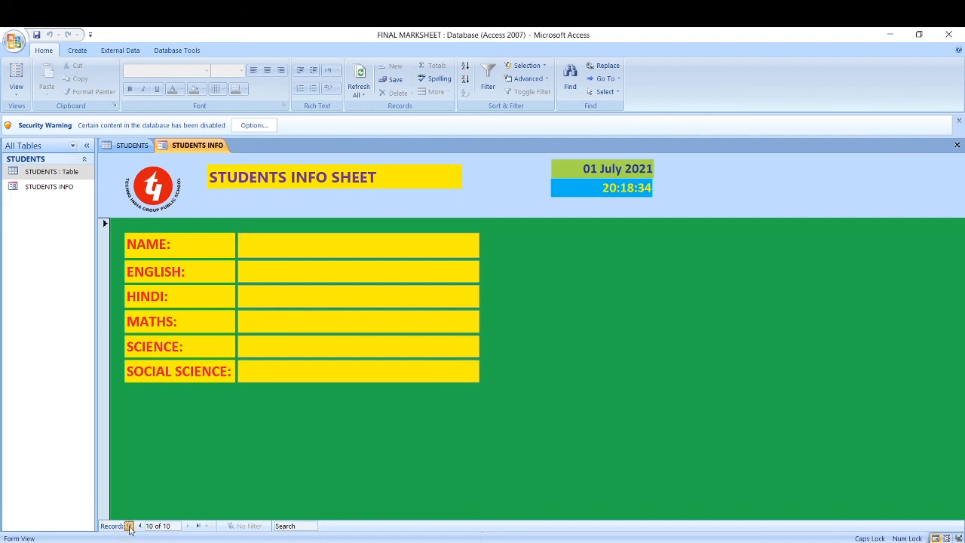
Step: Step through the nine records with First, Last, Previous and Next, then Ctrl+F6 to the STUDENTS table
click(129, 527)
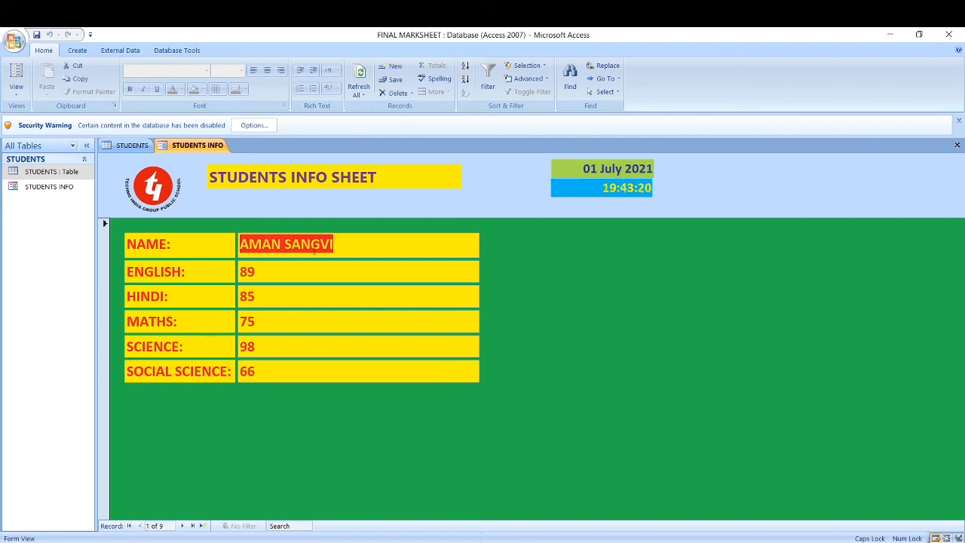
click(193, 527)
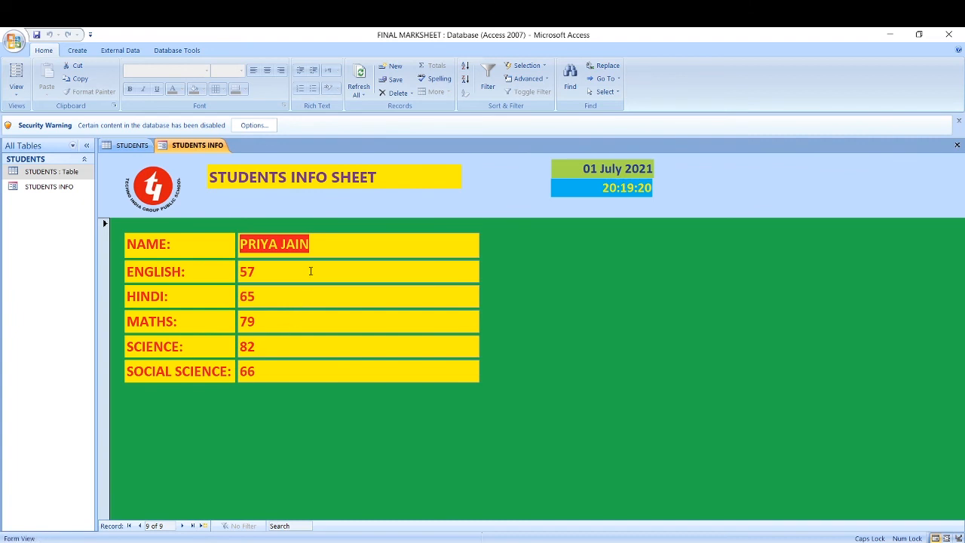
click(139, 526)
click(139, 526)
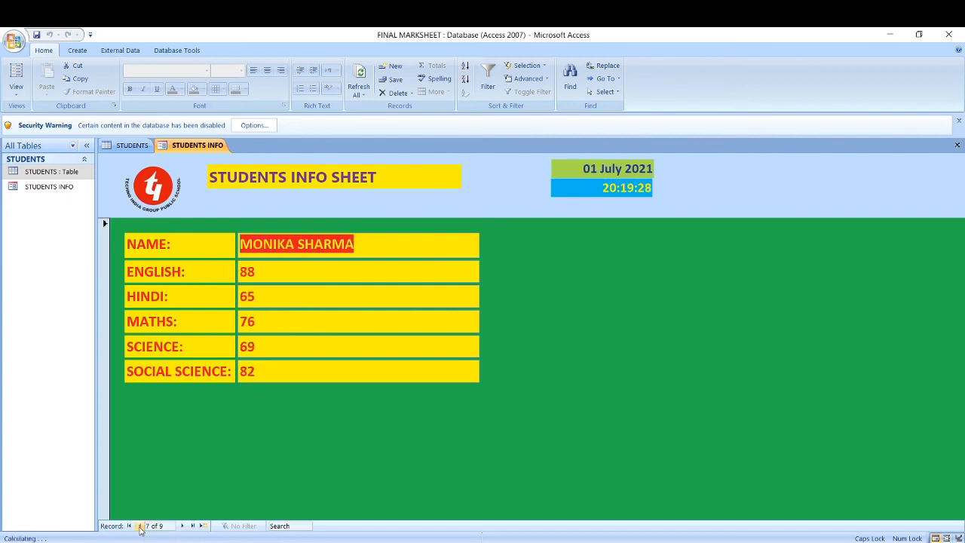
click(140, 526)
click(140, 526)
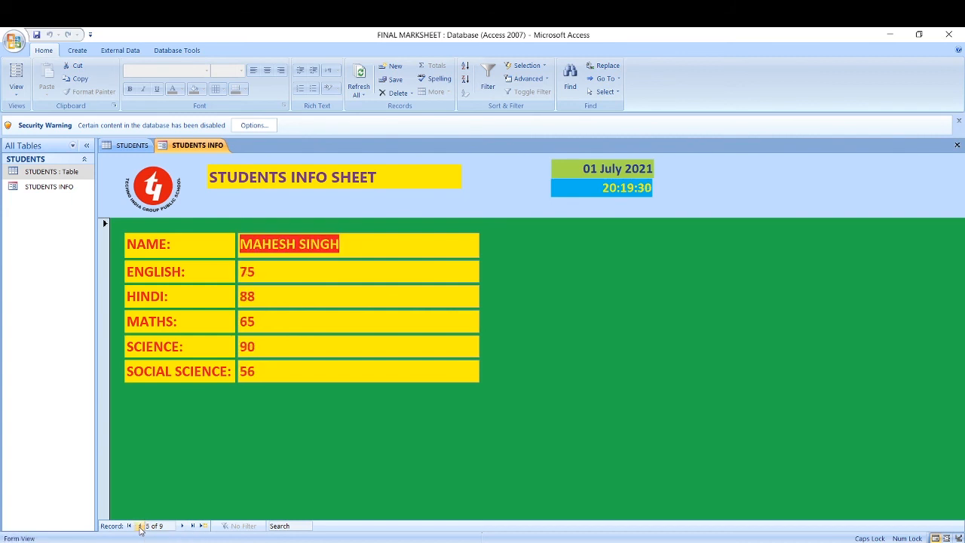
click(182, 527)
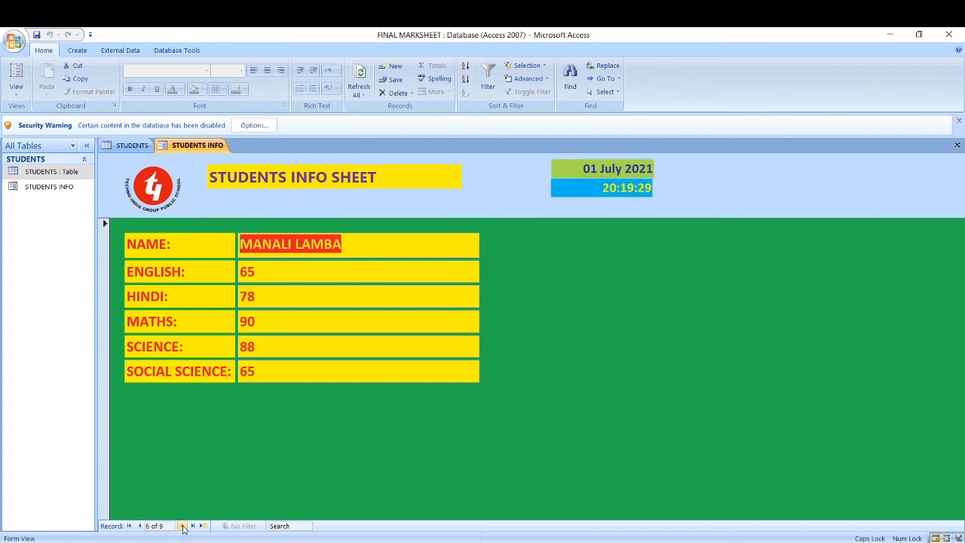
click(183, 526)
click(182, 526)
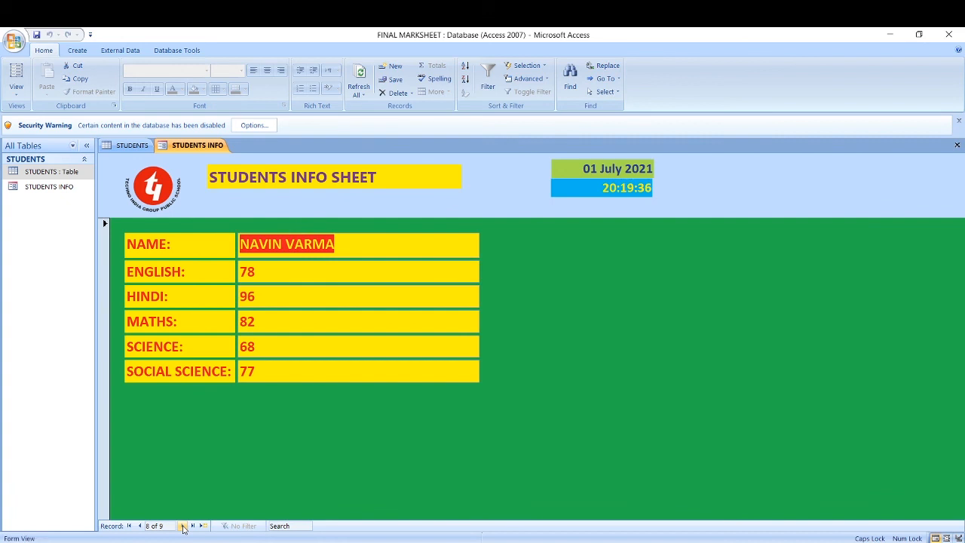
click(294, 371)
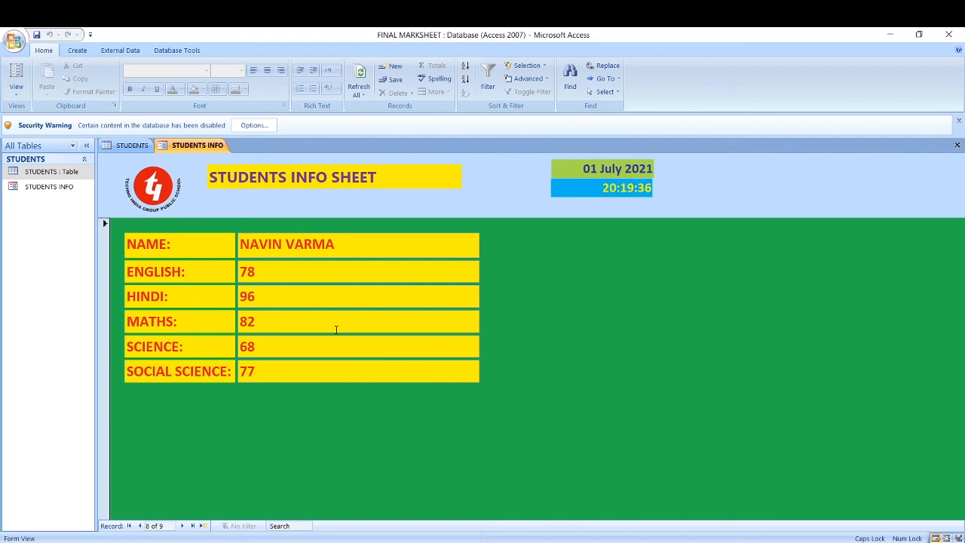
key(ctrl+F6)
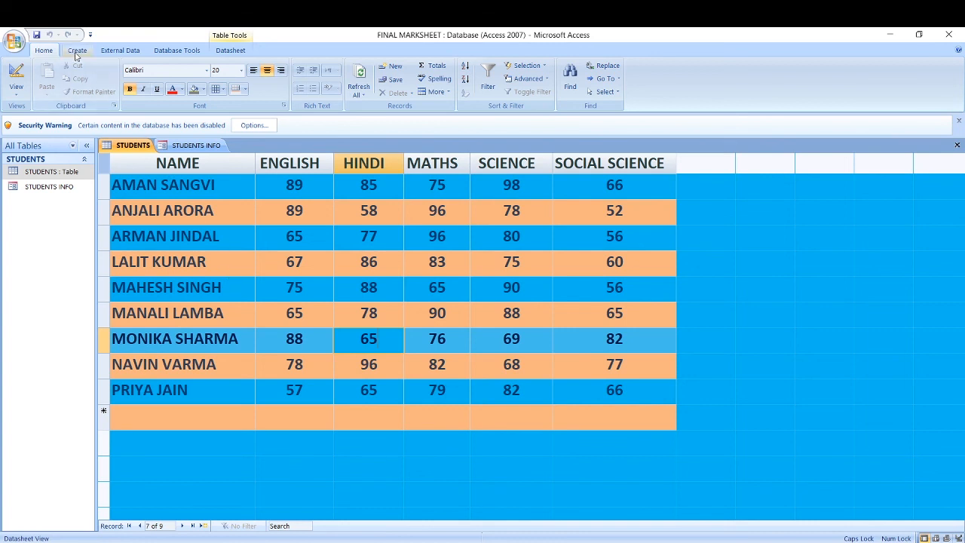
Step: Create a quick STUDENTS report of all nine students' five-subject marks from the Create tab
click(77, 51)
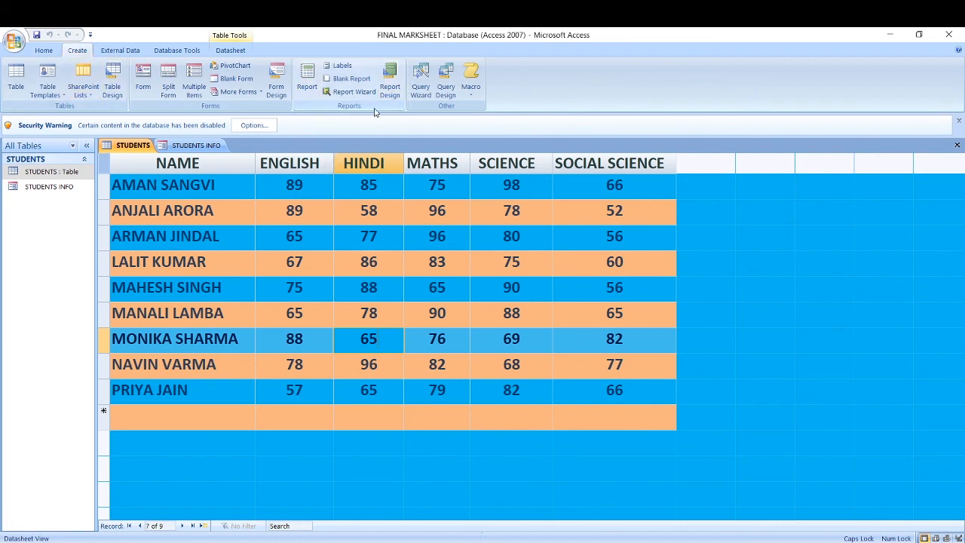
click(308, 75)
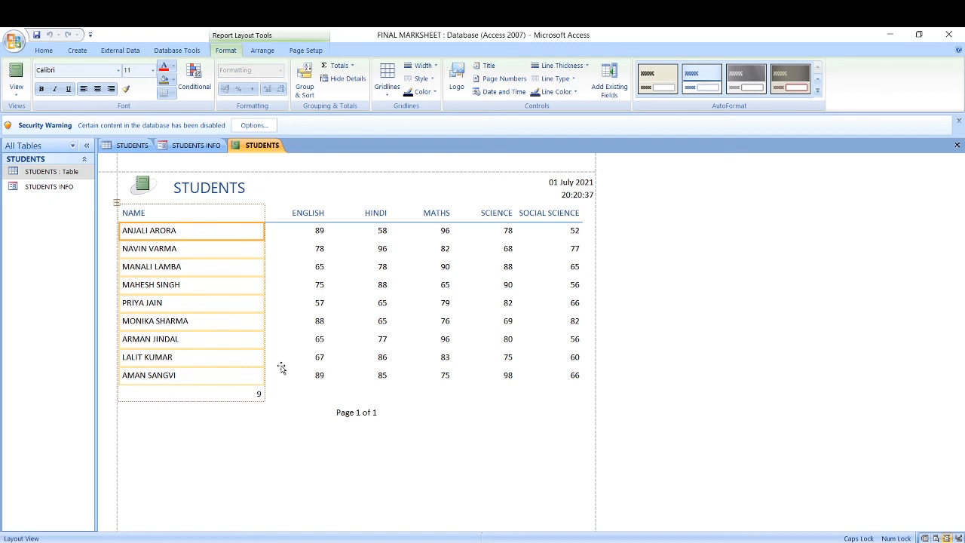
click(181, 148)
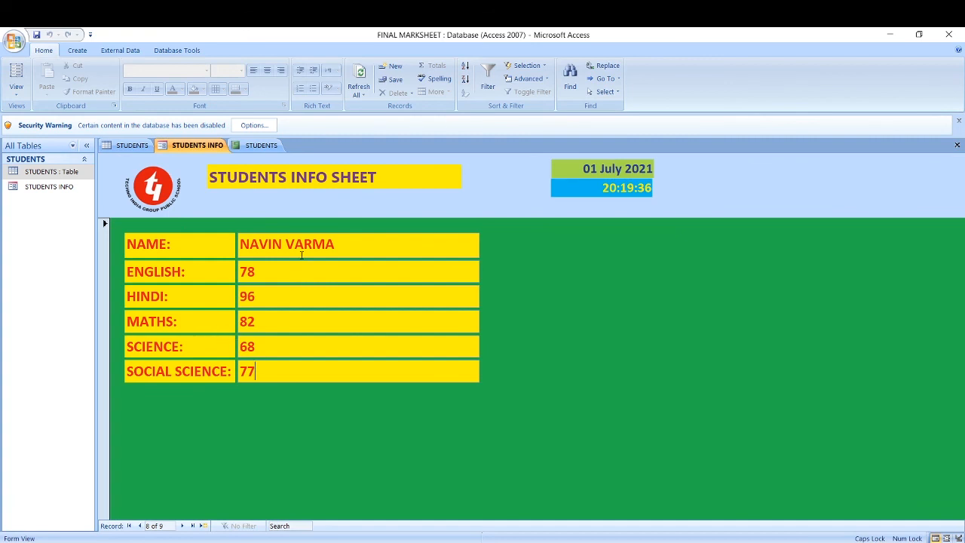
click(139, 147)
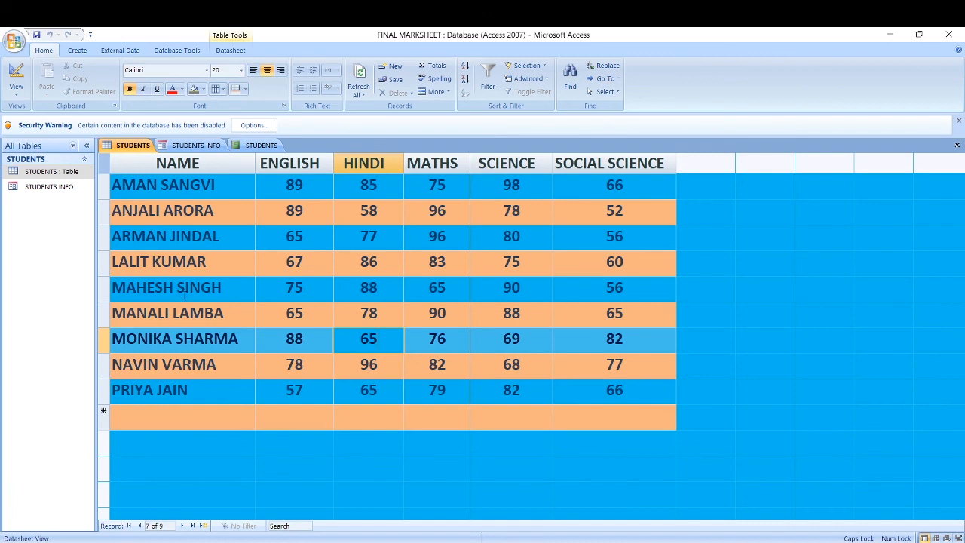
click(257, 149)
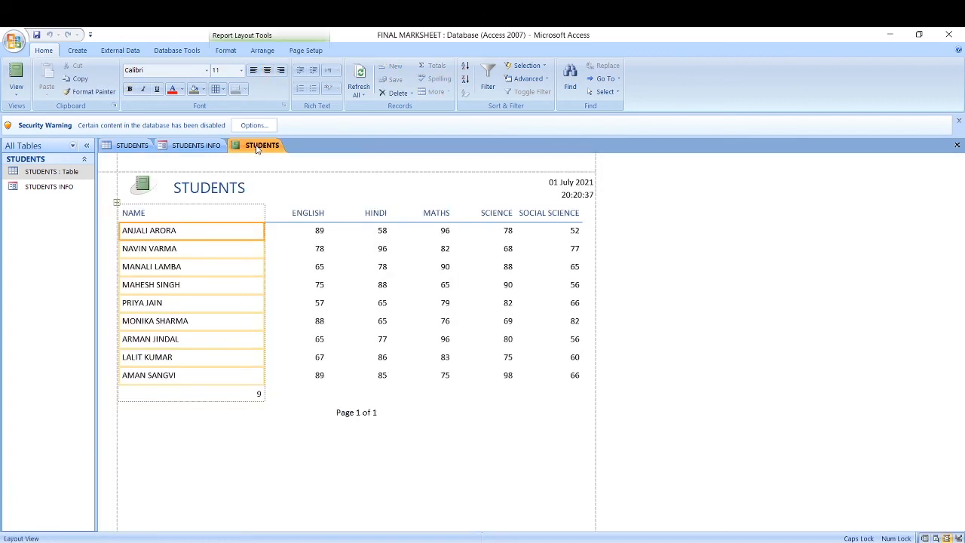